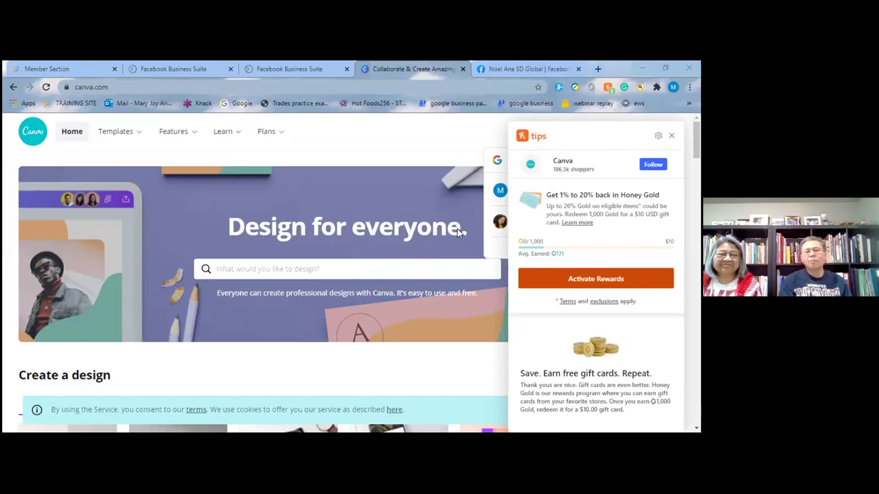
Start a new poster design from the recommended design types on the home page
left_click(408, 256)
scroll(409, 255, "down", 1)
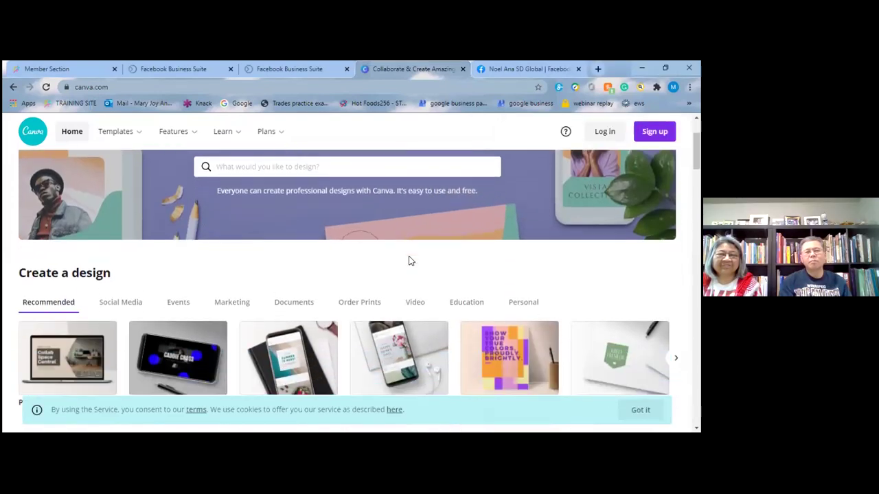
scroll(399, 311, "down", 1)
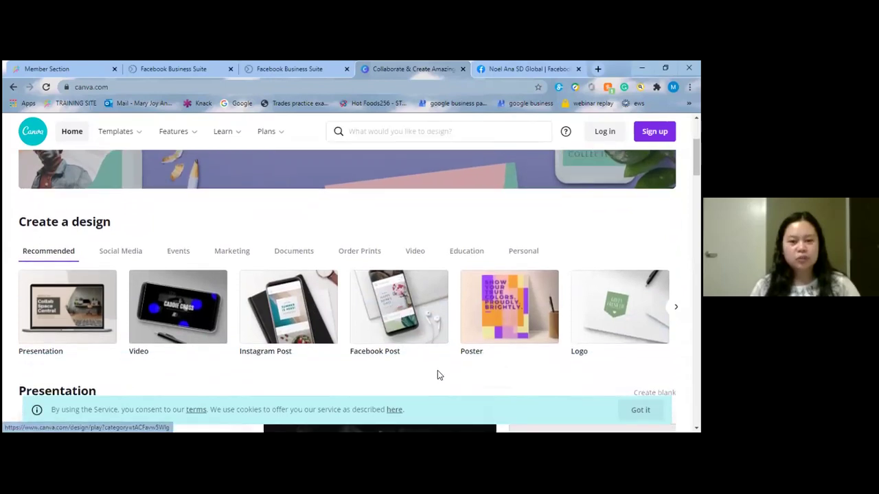
scroll(437, 370, "down", 2)
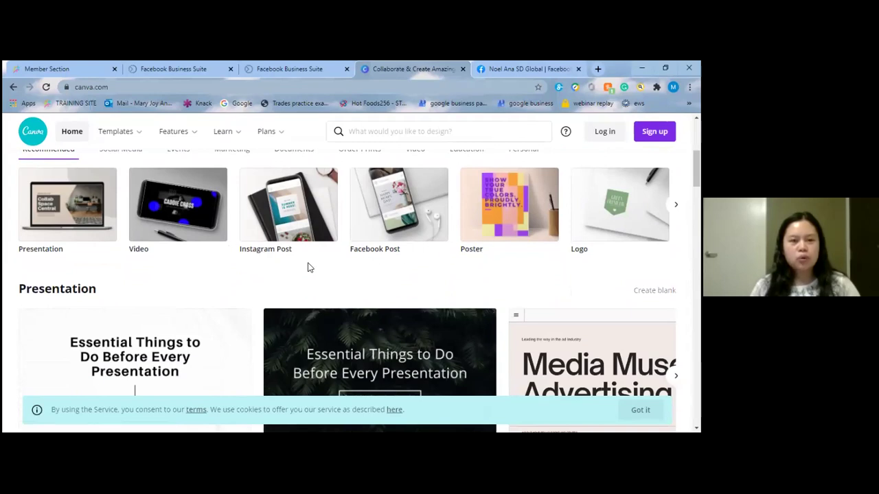
left_click(505, 208)
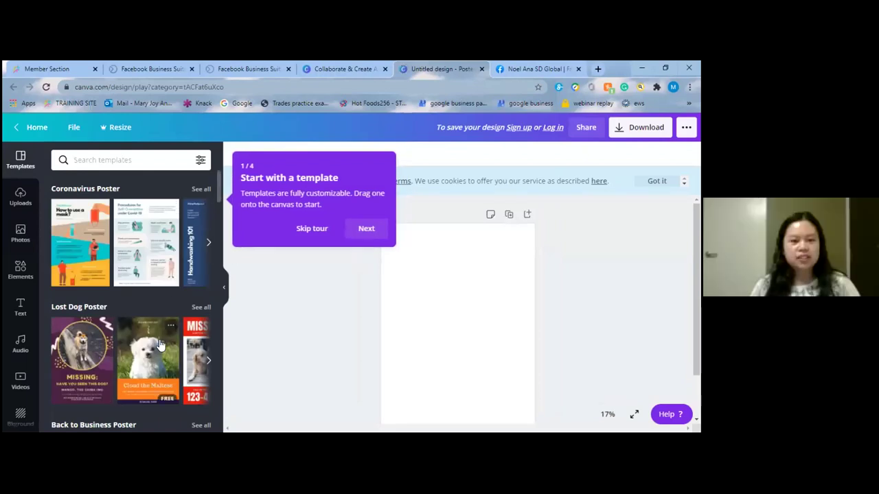
Apply the Lost Dog poster template with the white Maltese to the blank page and advance past the customization tour tip
scroll(159, 344, "down", 3)
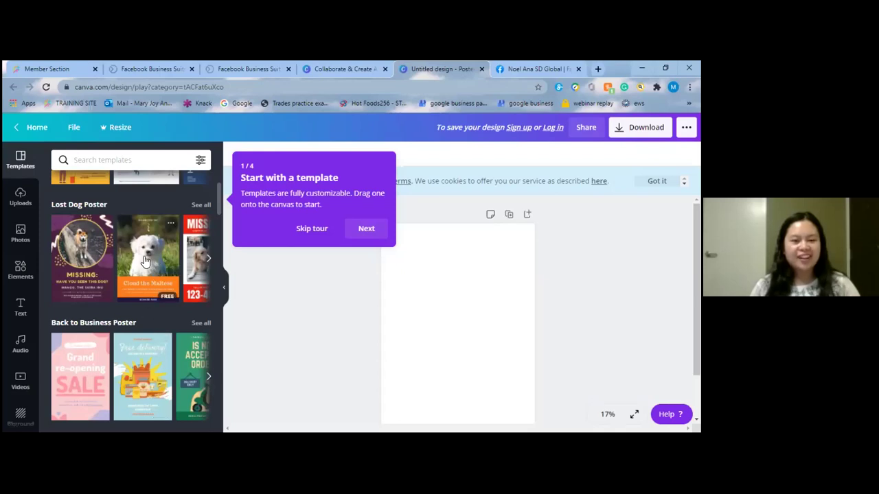
left_click(144, 261)
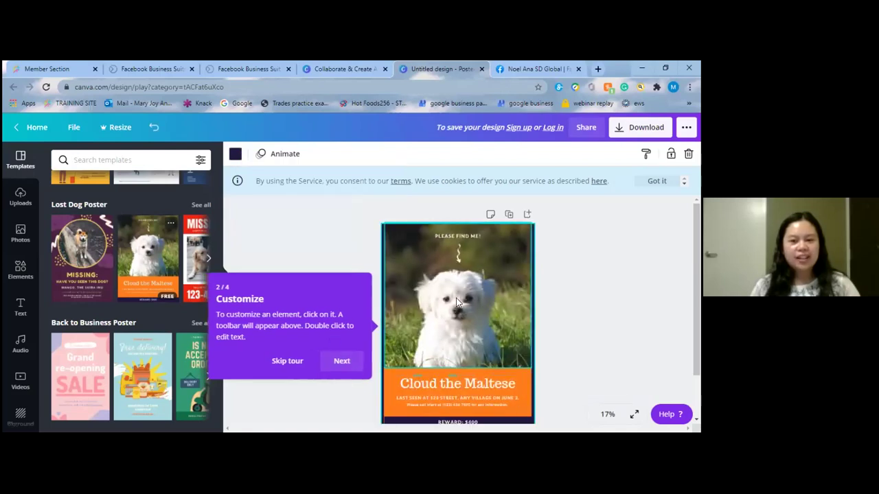
left_click(454, 323)
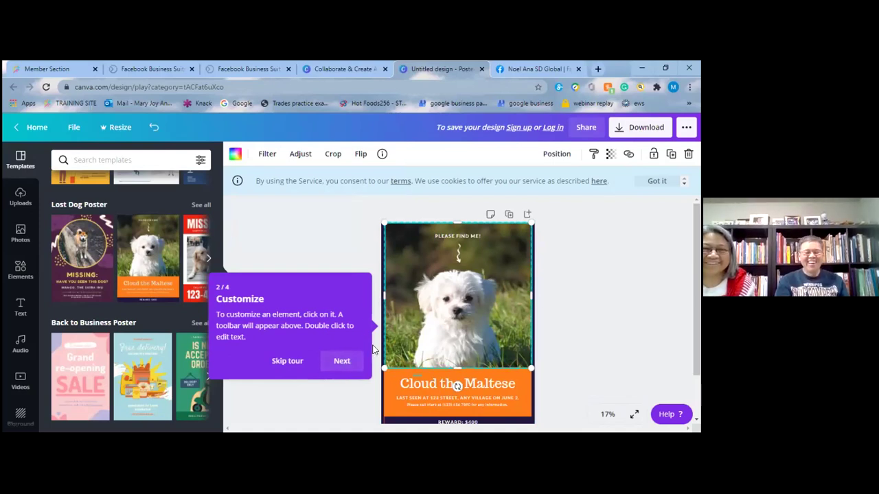
left_click(336, 362)
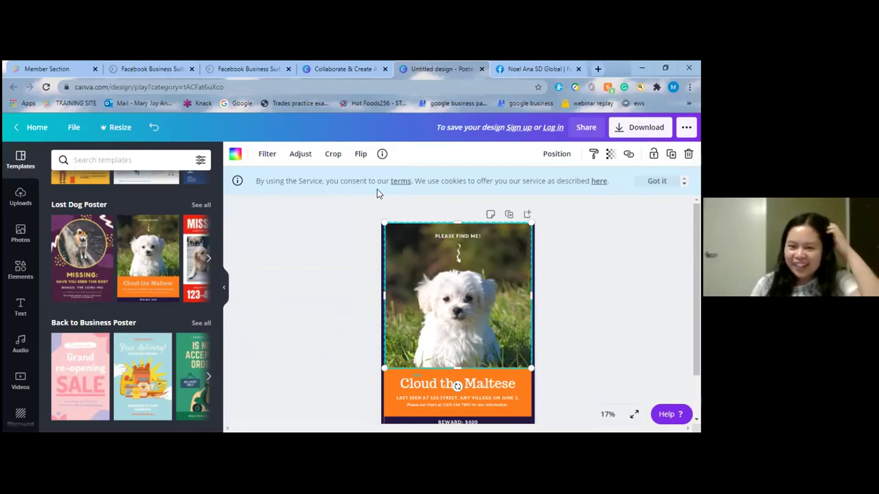
Browse the trending stock photos available for the poster
left_click(21, 233)
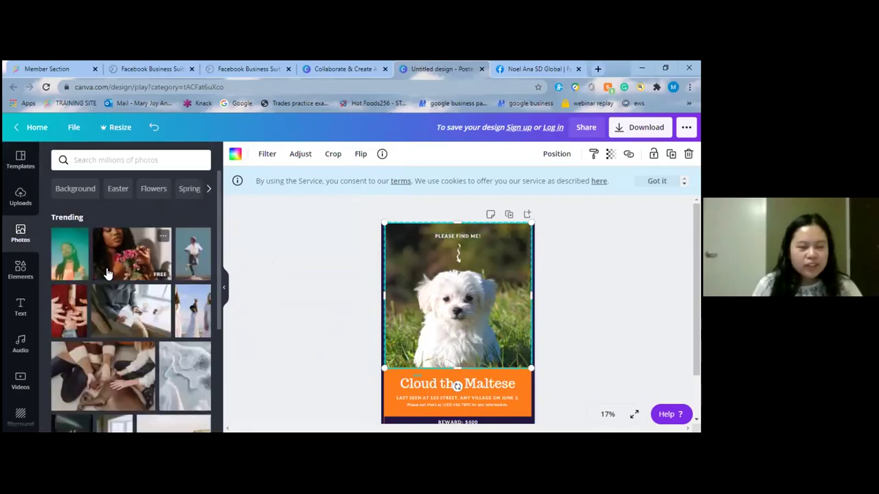
scroll(109, 228, "down", 1)
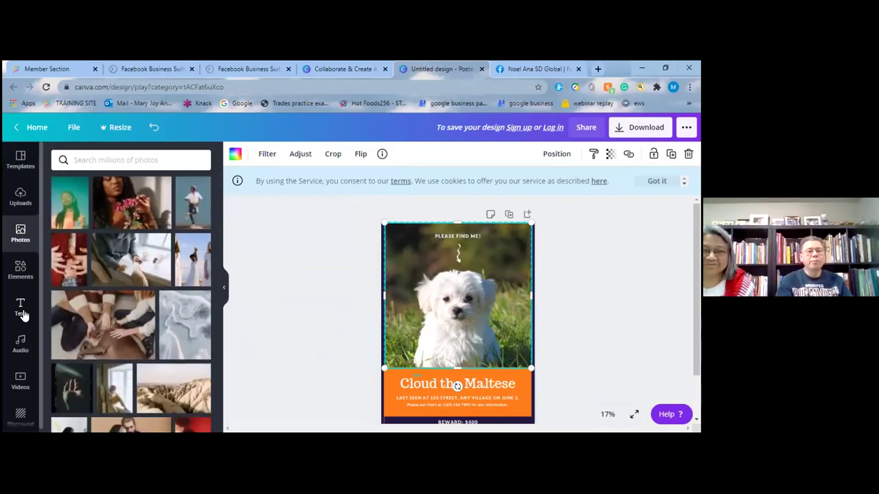
scroll(22, 300, "down", 1)
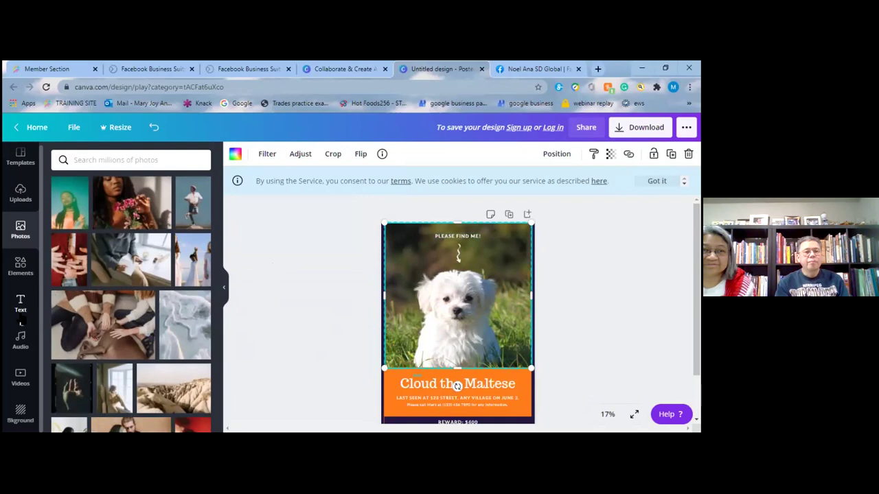
scroll(20, 320, "up", 1)
scroll(21, 308, "down", 1)
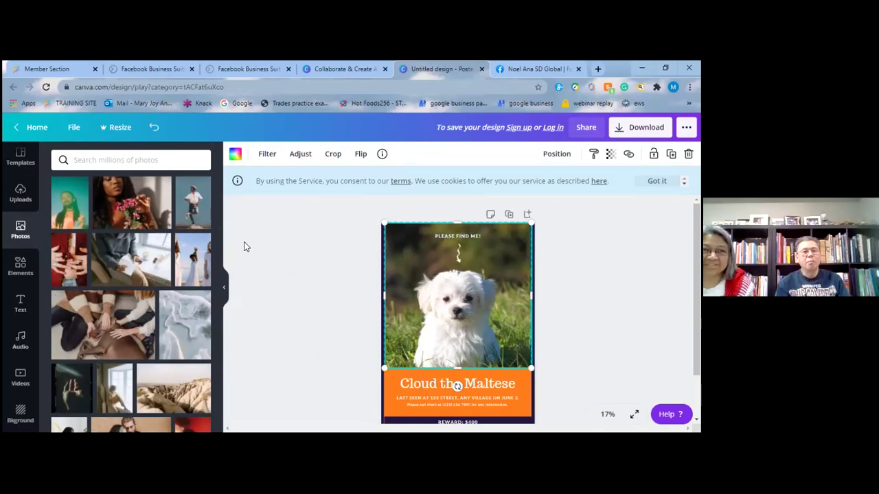
left_click_drag(217, 257, 219, 220)
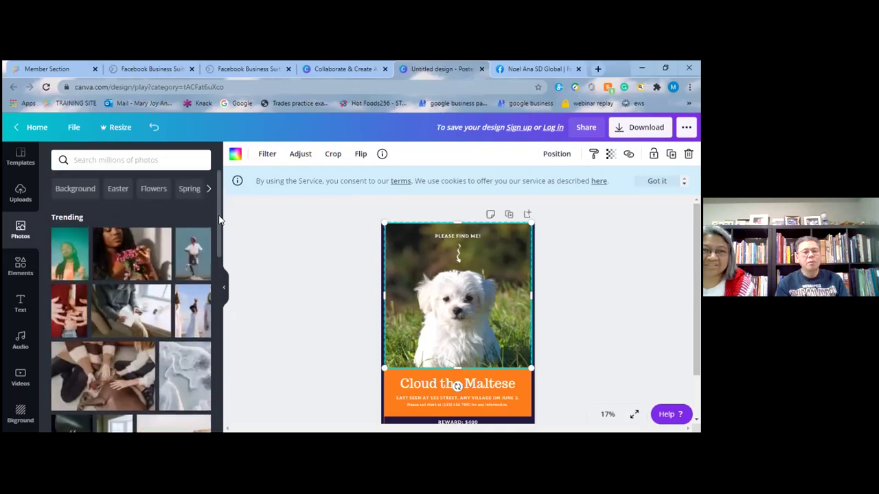
scroll(18, 222, "up", 1)
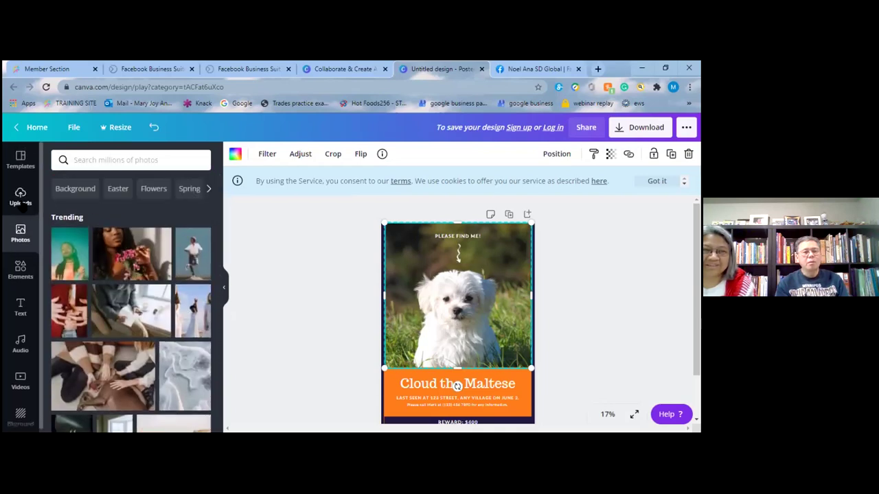
Request a media upload and sign up with Google to unlock uploading
left_click(21, 197)
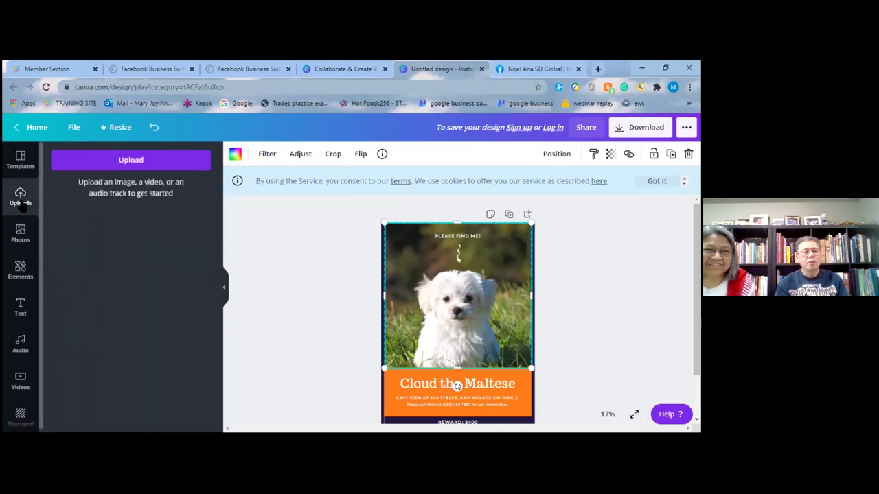
left_click(126, 157)
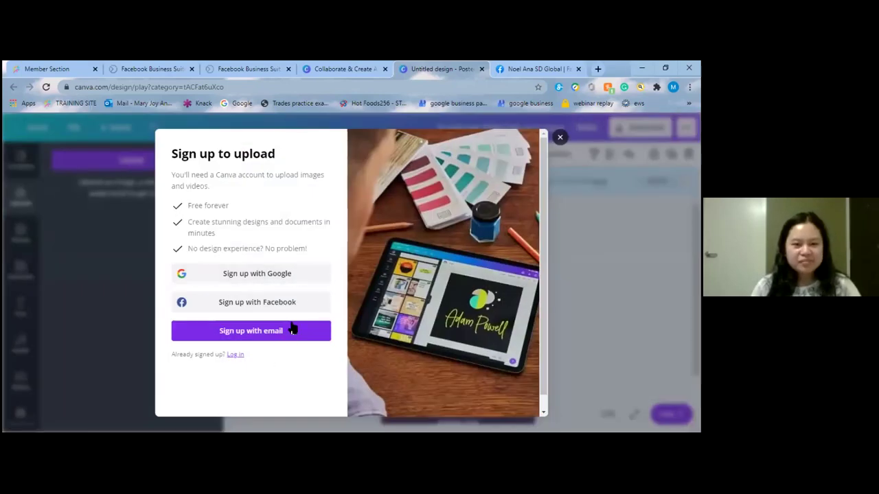
left_click(281, 274)
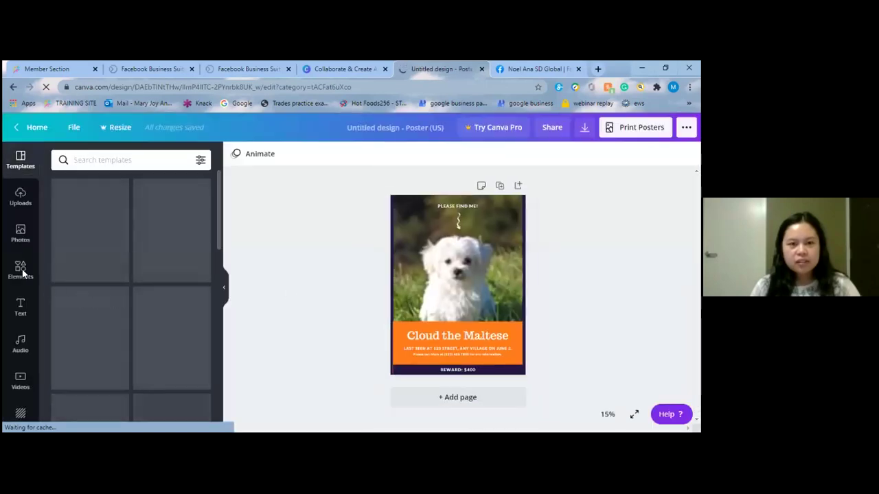
Replace the dog picture on the poster with the uploaded photo of the smiling couple, filling the image frame
left_click(20, 197)
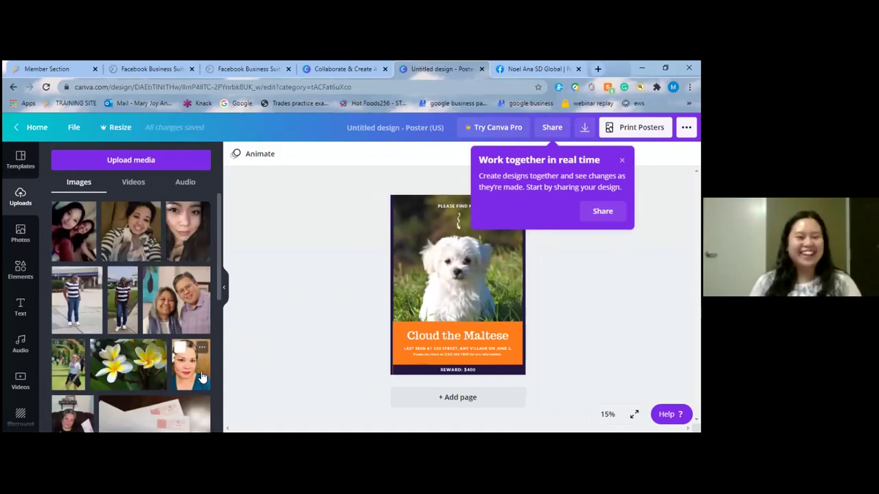
left_click_drag(186, 315, 455, 319)
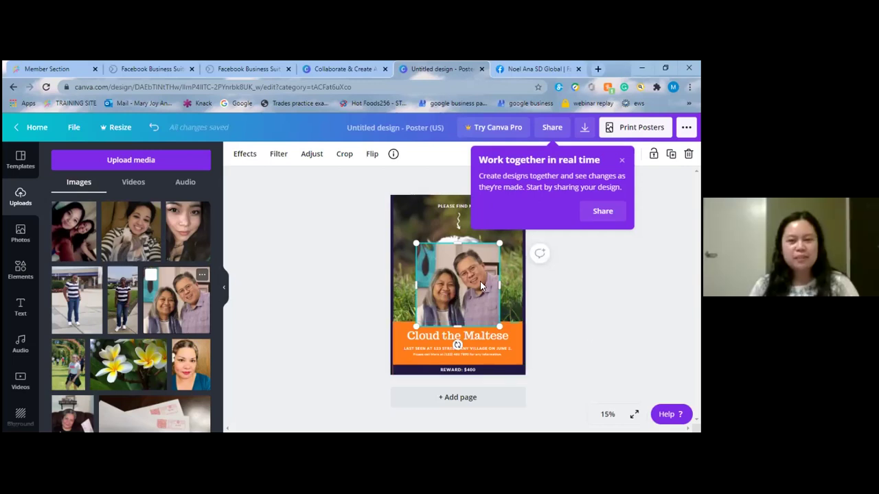
left_click_drag(456, 297, 461, 267)
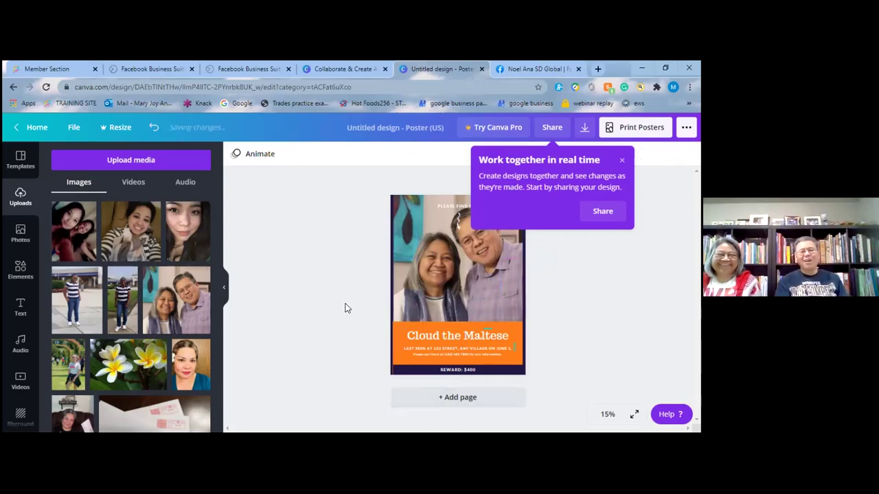
Delete the "PLEASE FIND ME!" text and the squiggly arrow below it from the poster
left_click(457, 208)
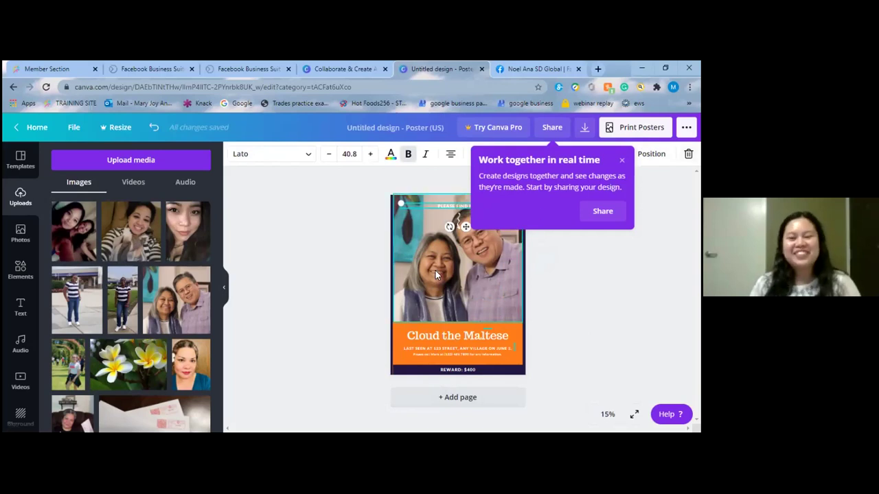
left_click(689, 154)
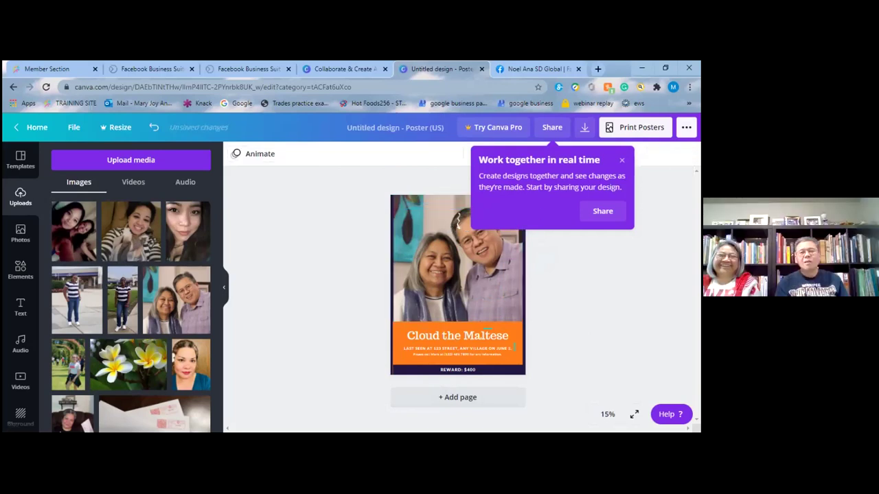
left_click(458, 221)
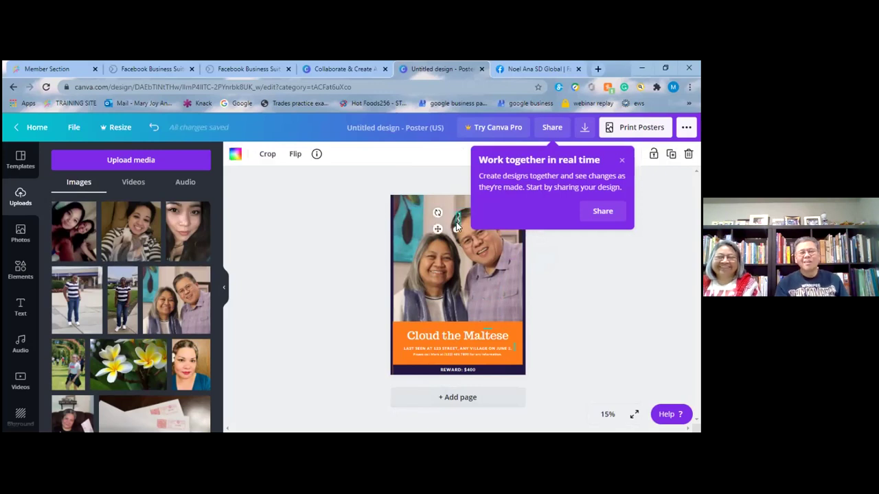
left_click(688, 154)
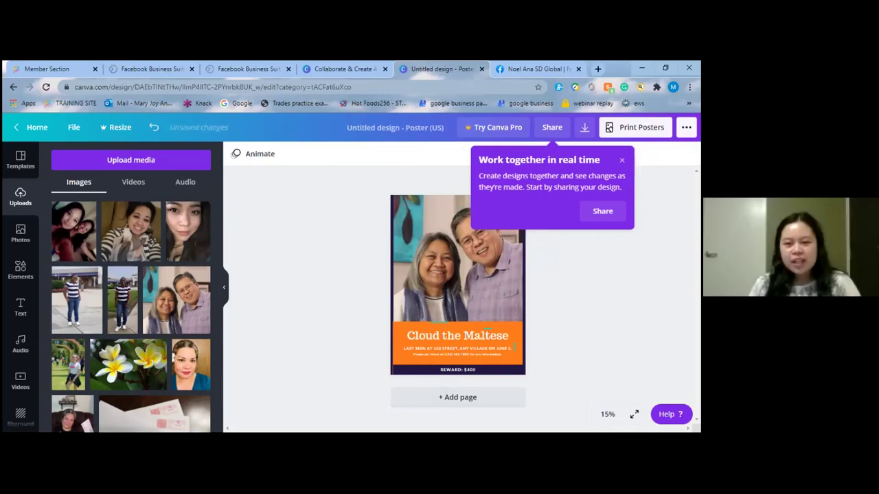
Dismiss the real-time collaboration tip and clear the small contact line in the poster's orange banner
left_click(468, 346)
left_click(448, 351)
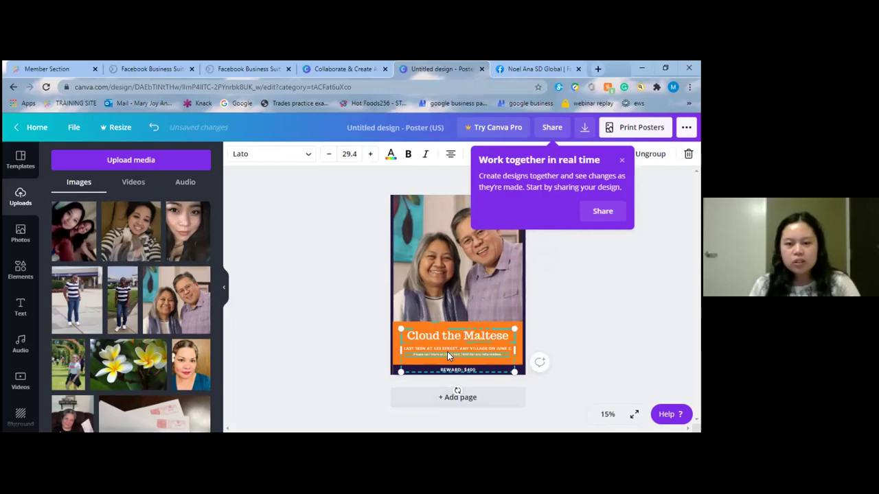
left_click(688, 153)
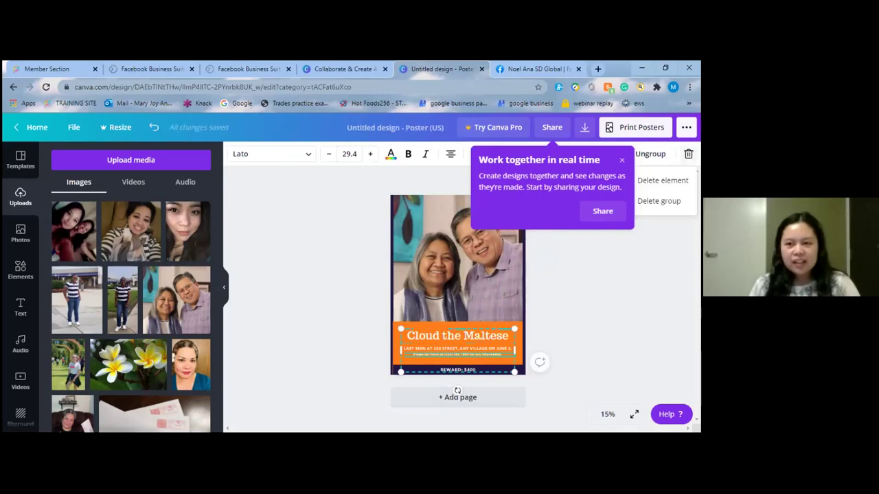
key("Escape")
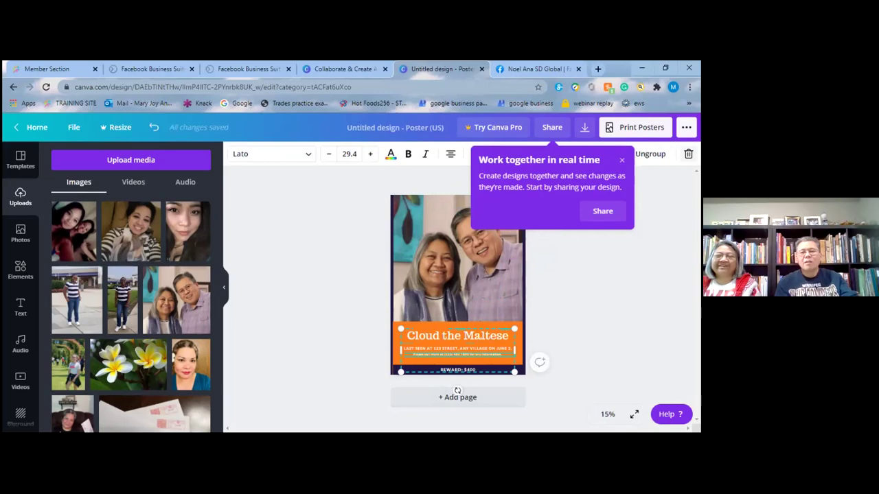
left_click(621, 165)
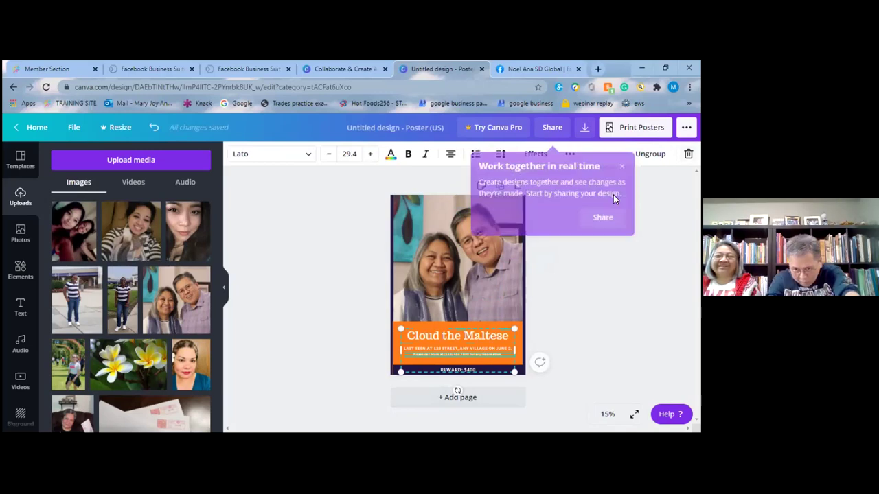
double_click(461, 357)
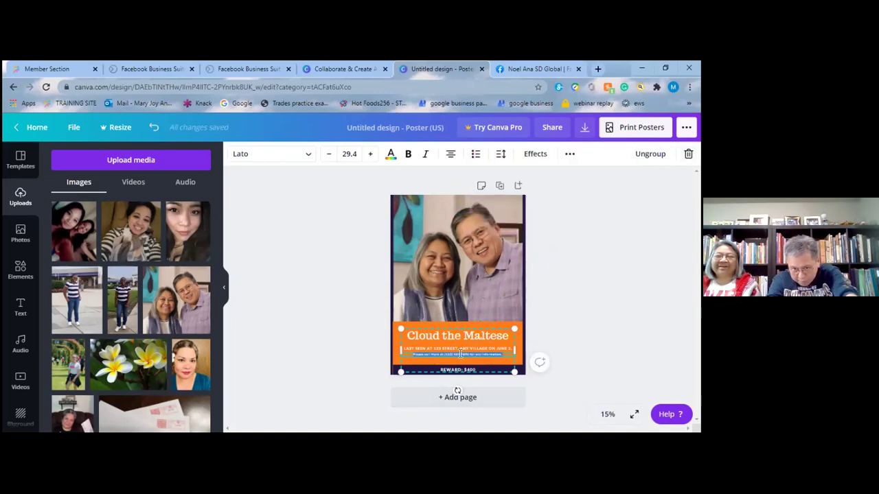
key("BackSpace")
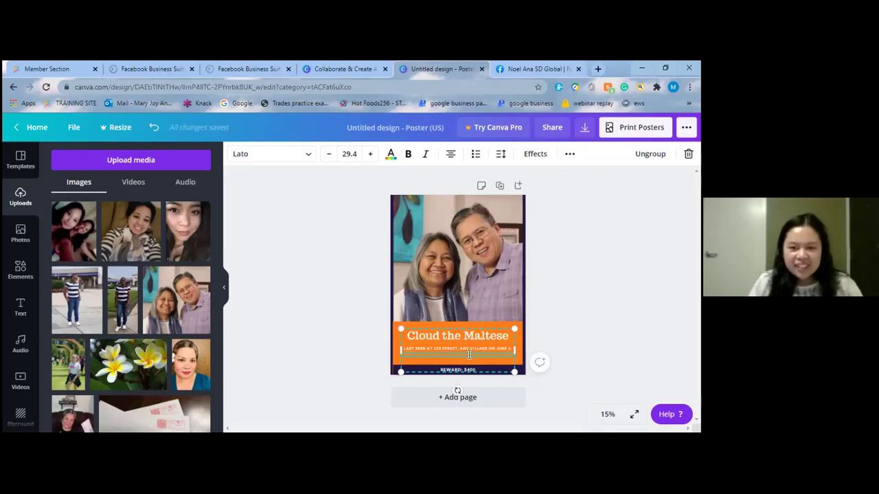
Replace the "Cloud the Maltese" heading with "Start a Digital Business"
left_click(471, 337)
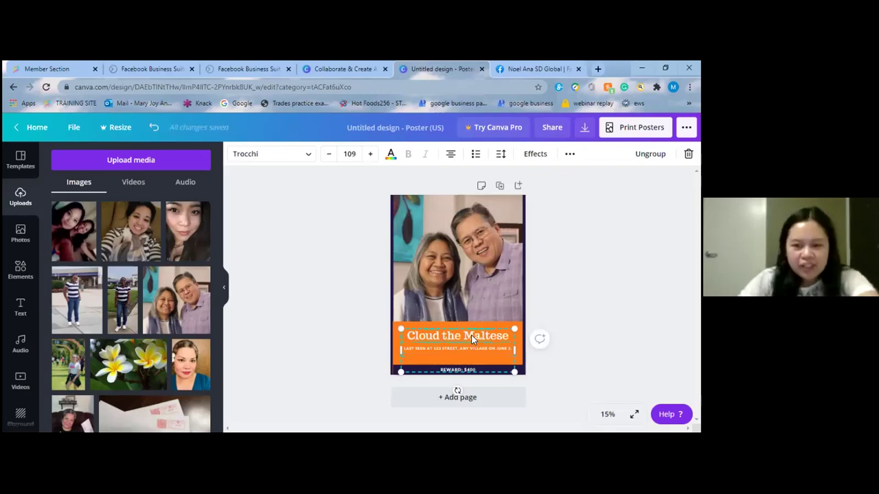
double_click(472, 336)
key("BackSpace")
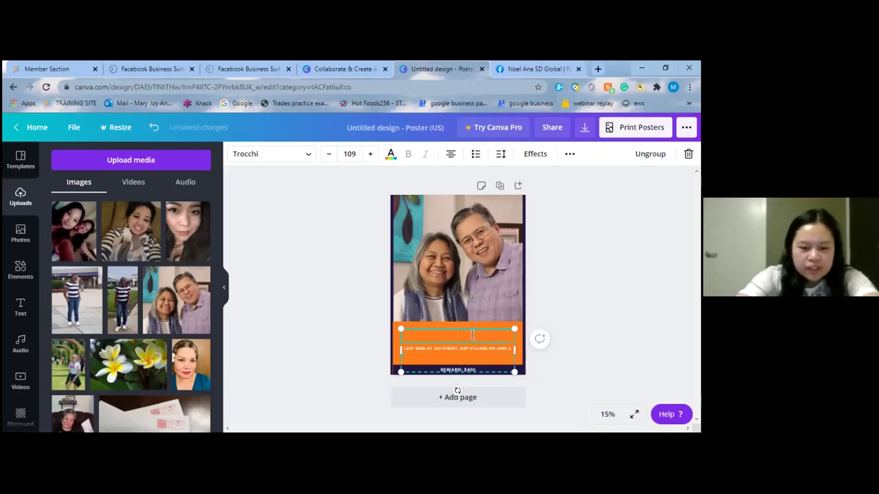
type("Start a Dig")
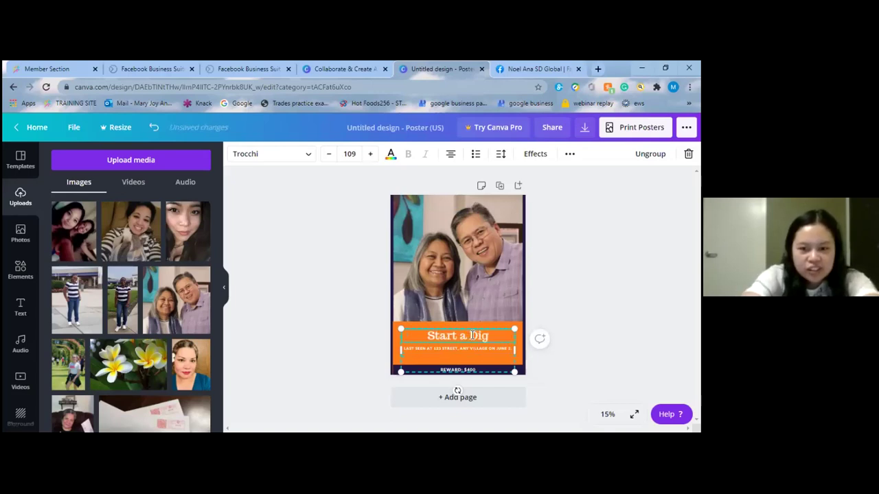
type("ita")
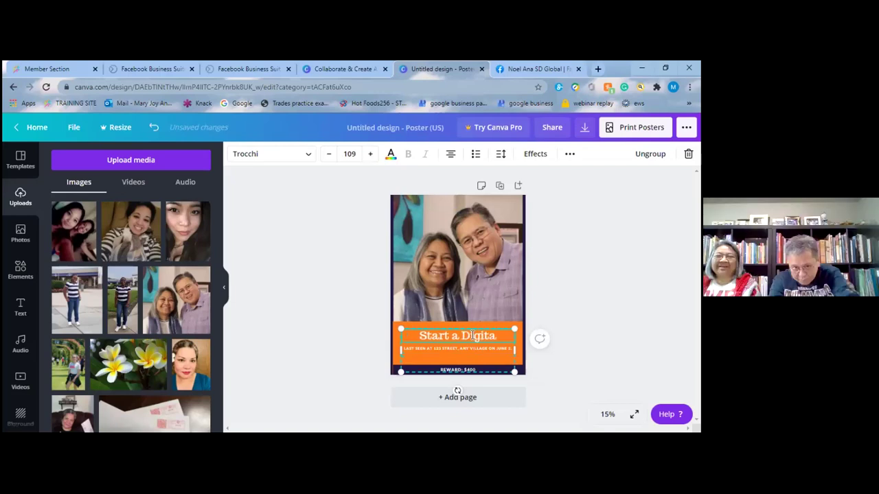
type("l Business")
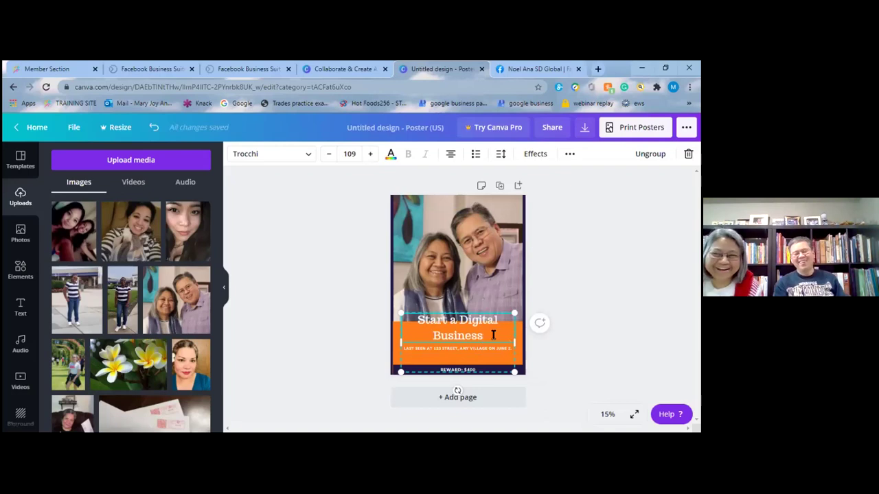
Widen the "Start a Digital Business" heading's text box to fit one line and reduce its font size to 99.7
left_click_drag(515, 342, 526, 343)
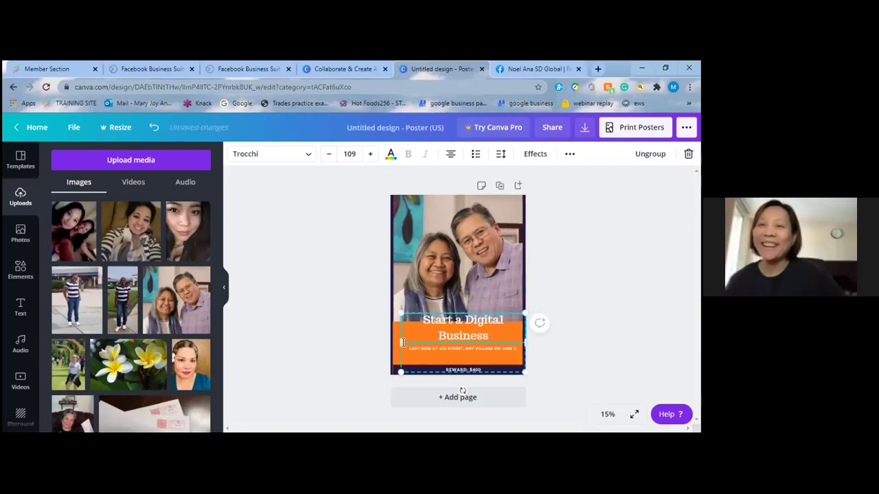
left_click_drag(401, 342, 388, 342)
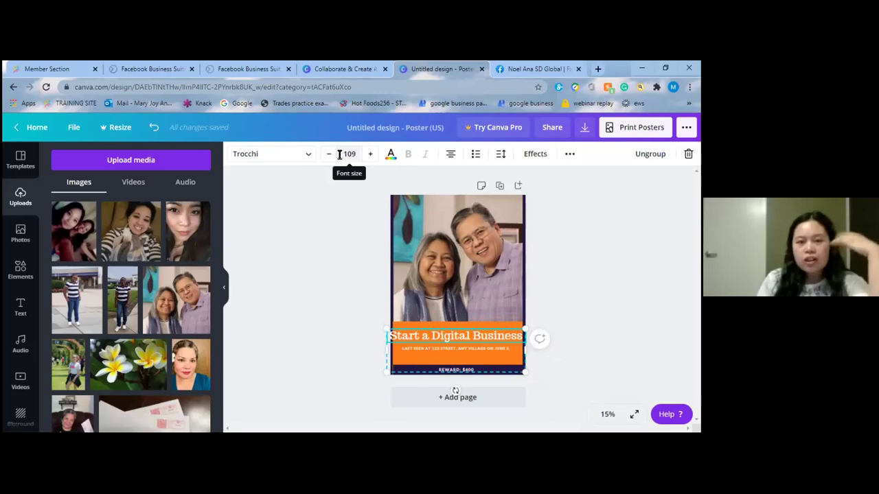
left_click(330, 155)
left_click(329, 155)
left_click(330, 155)
left_click(329, 157)
left_click(330, 157)
left_click(330, 157)
left_click(329, 156)
left_click(330, 156)
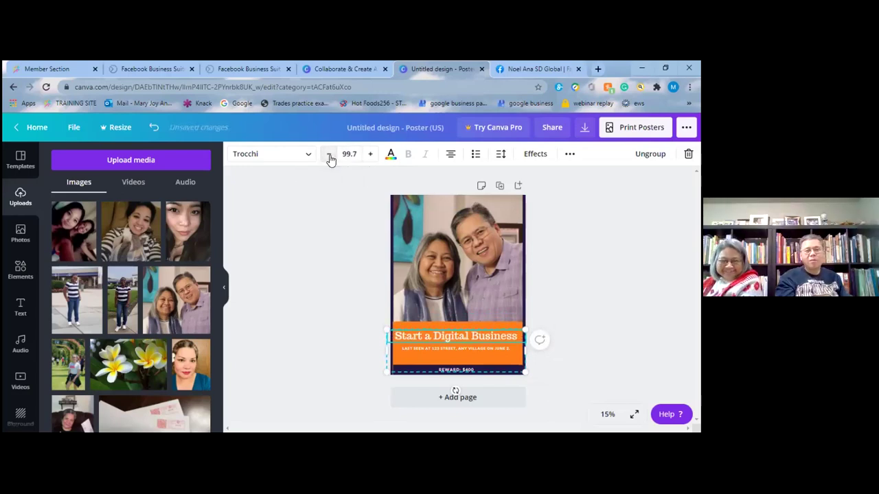
Set the "Start a Digital Business" heading's font to League Spartan
left_click(291, 157)
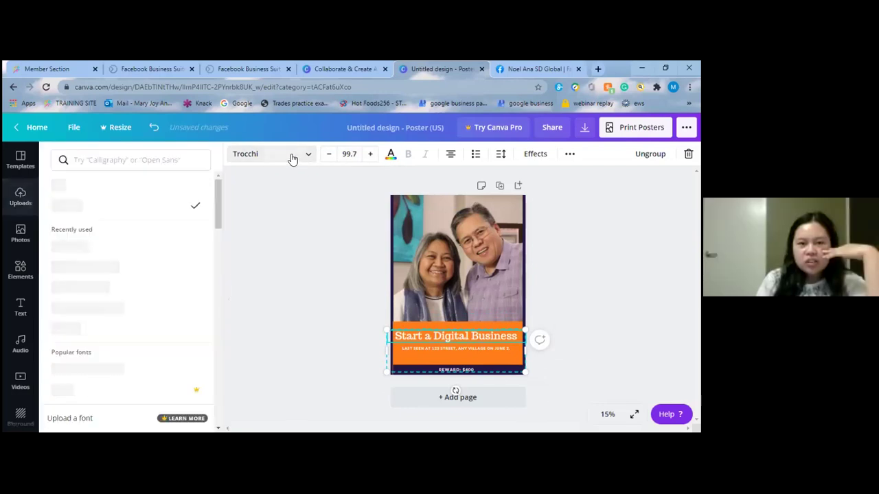
left_click(130, 265)
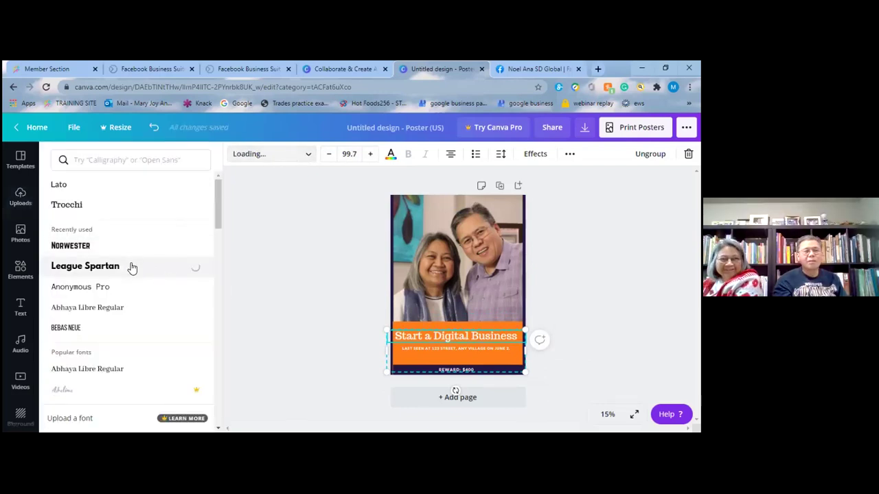
Try Bebas Neue, Abhaya Libre Regular and Eczar SemiBold on the heading, and return it to League Spartan
left_click(127, 327)
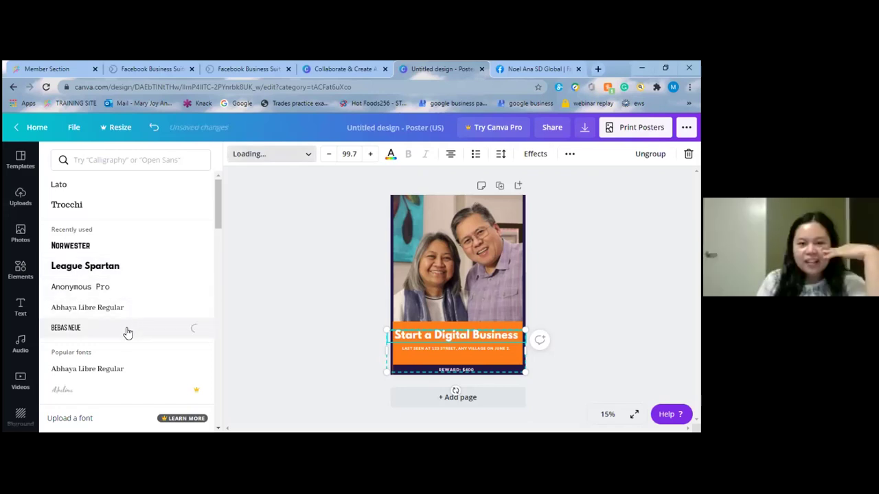
left_click(129, 309)
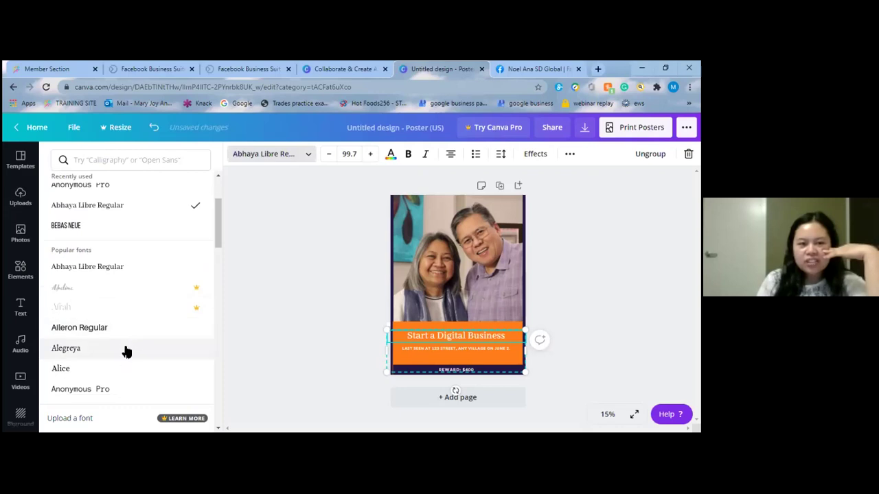
scroll(128, 339, "down", 6)
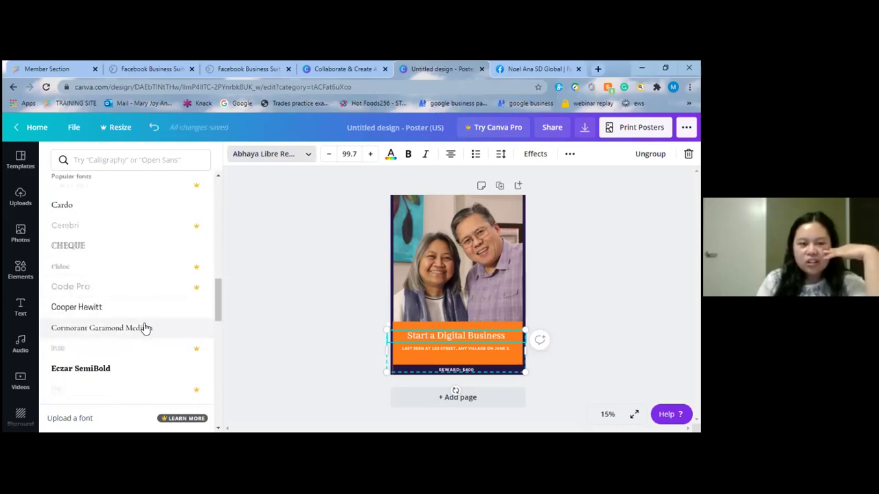
scroll(135, 330, "down", 2)
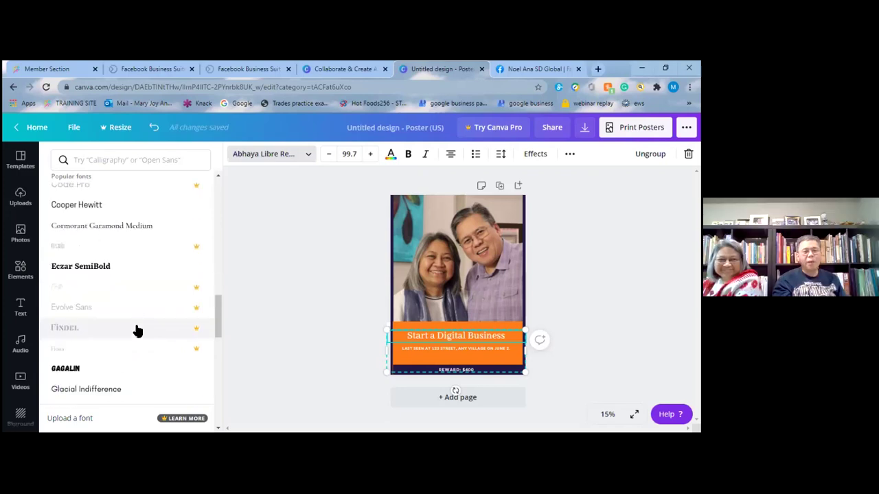
left_click(152, 277)
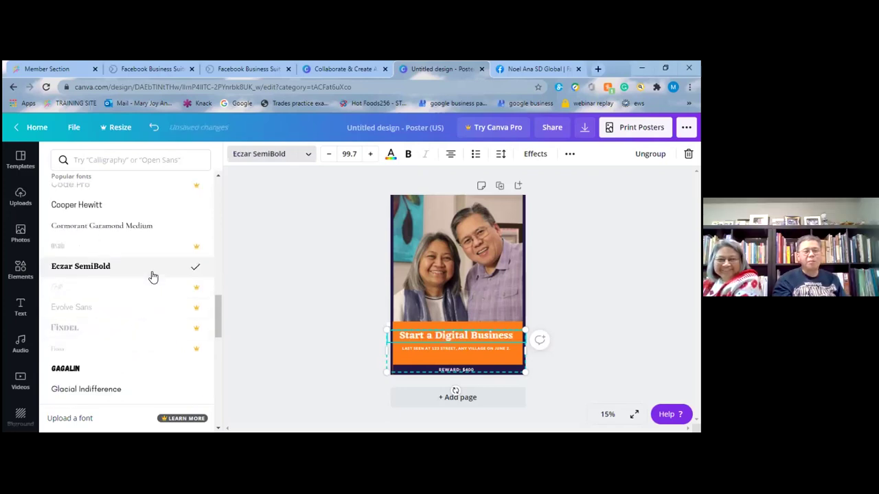
scroll(152, 277, "up", 10)
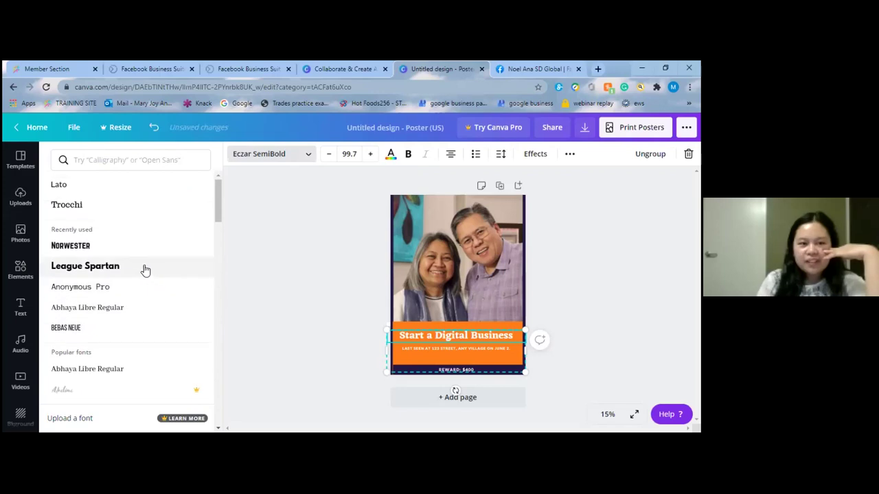
left_click(123, 274)
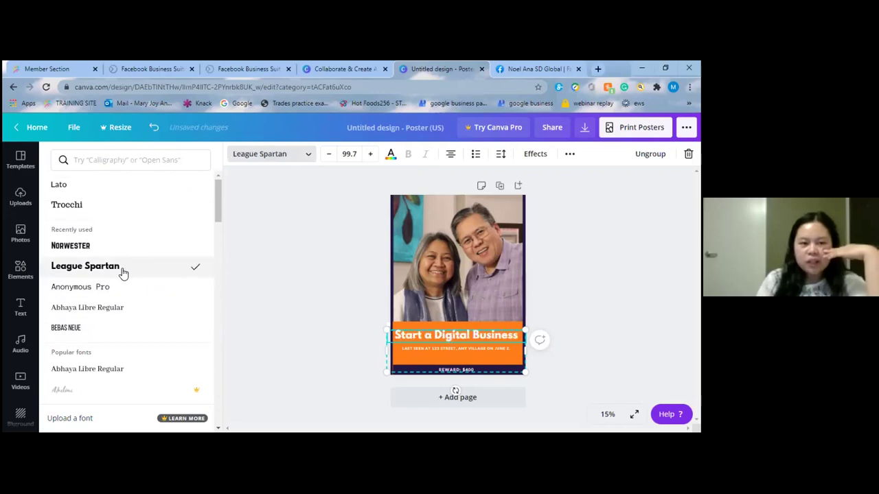
Replace the "LAST SEEN AT" line below the heading with "THIS IS A PROGRAM THAT HAS BEEN DESIGNED TO HELP OTHERS"
left_click(344, 336)
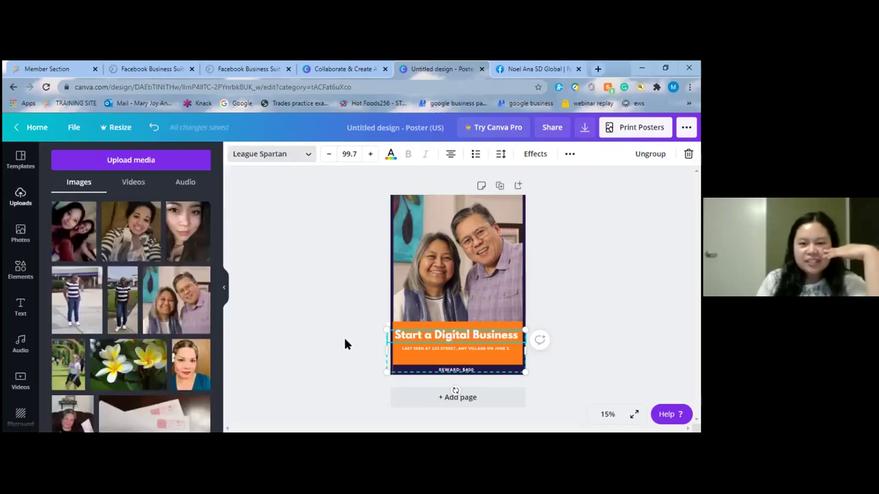
left_click(465, 354)
double_click(456, 348)
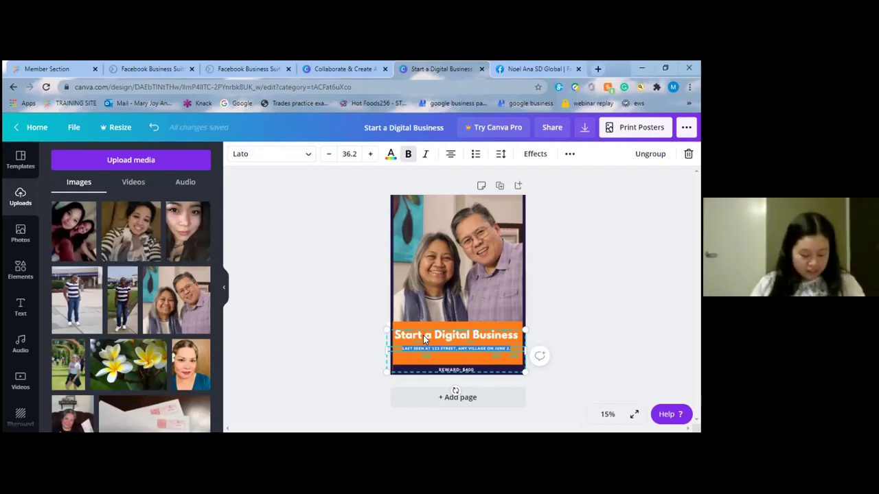
key("BackSpace")
type("THIS IS A PROGRAM")
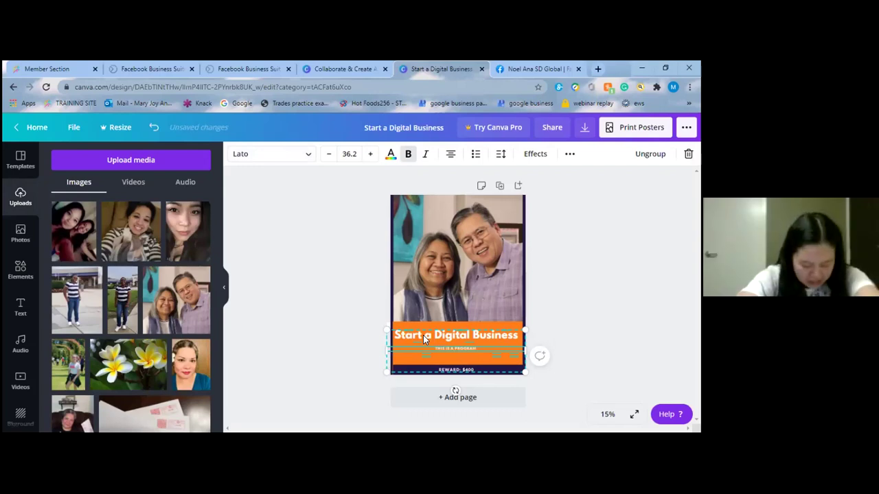
type(" THAT HAS 5")
type("EEN")
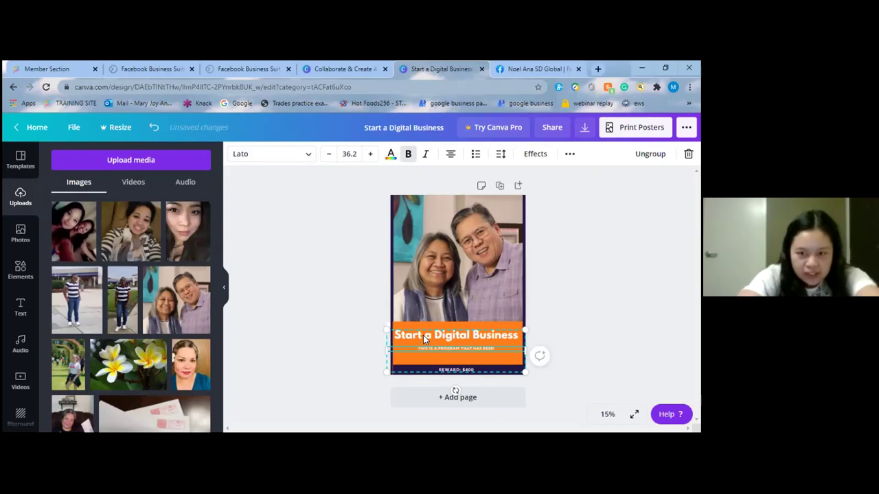
type(" DESIGNED TO")
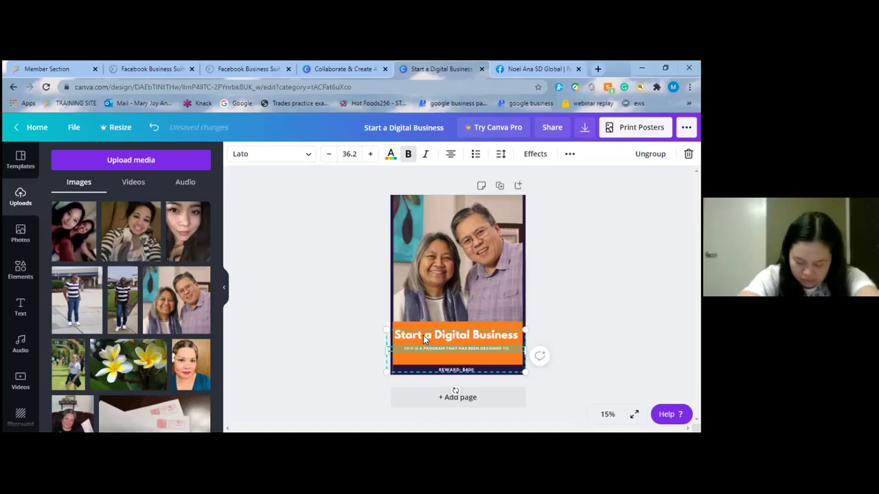
type(" HELP OTHERS")
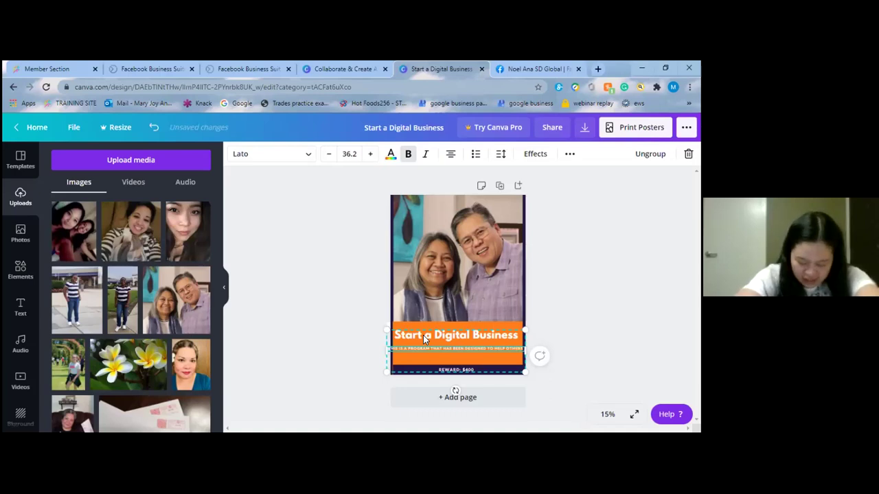
Add a second line to the description reading "GET INTO THE ONLINE SPACE, NO PREVIOUS EX"
key("Return")
type("GET INT")
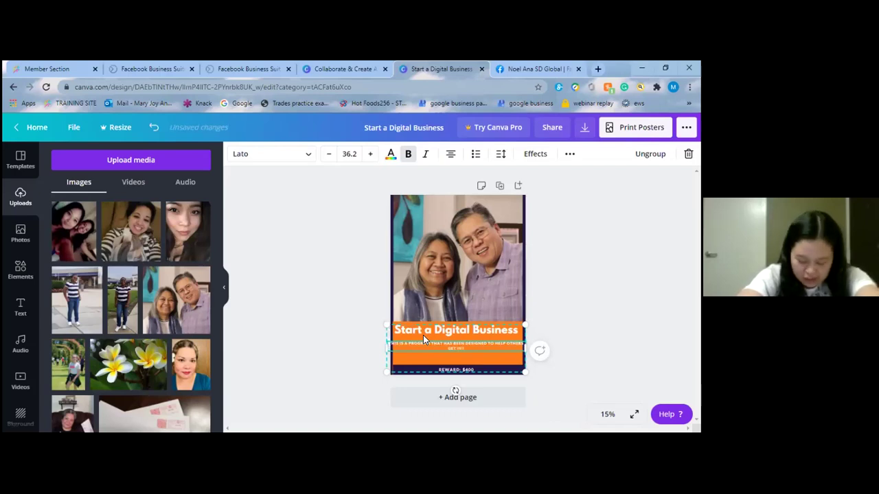
type("O THE ONLIN")
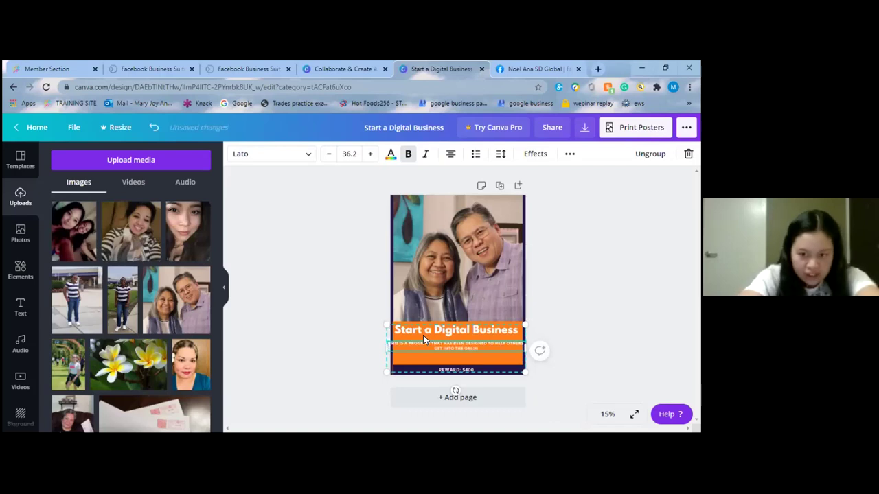
type("E SPACE, NO PREVIO")
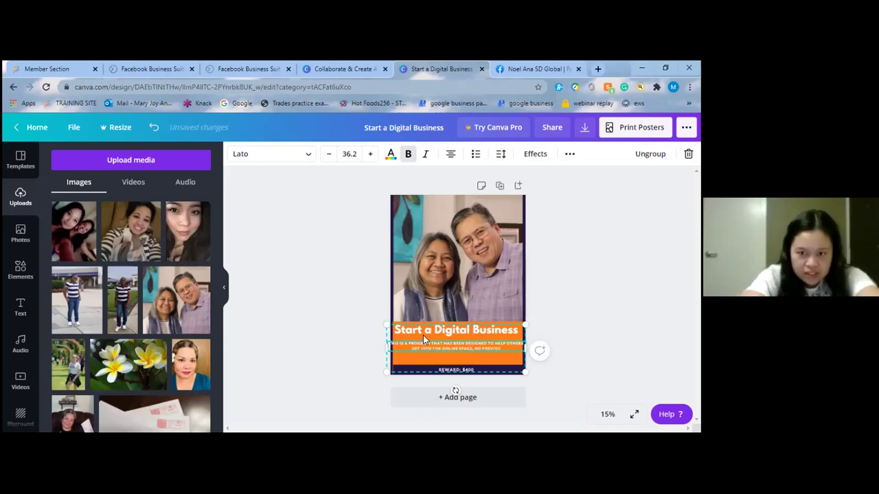
key("BackSpace")
key("BackSpace")
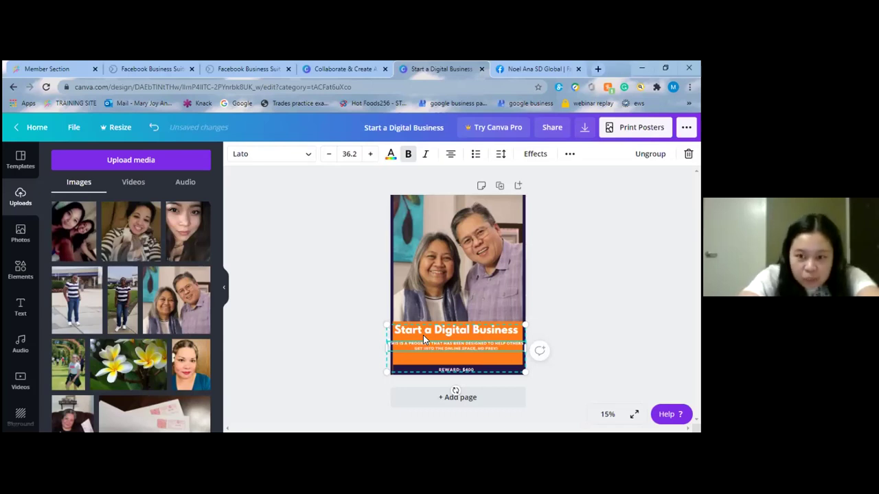
type("IOUS EX")
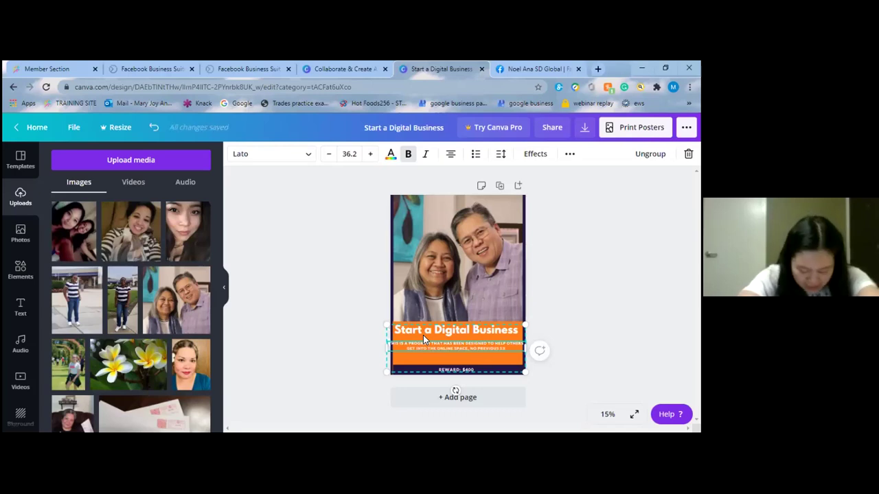
Replace the unfinished wording after "NO" in the description's second line with "PRIOR EXPERIENCE REQUIRED"
key("BackSpace")
key("BackSpace")
key("BackSpace")
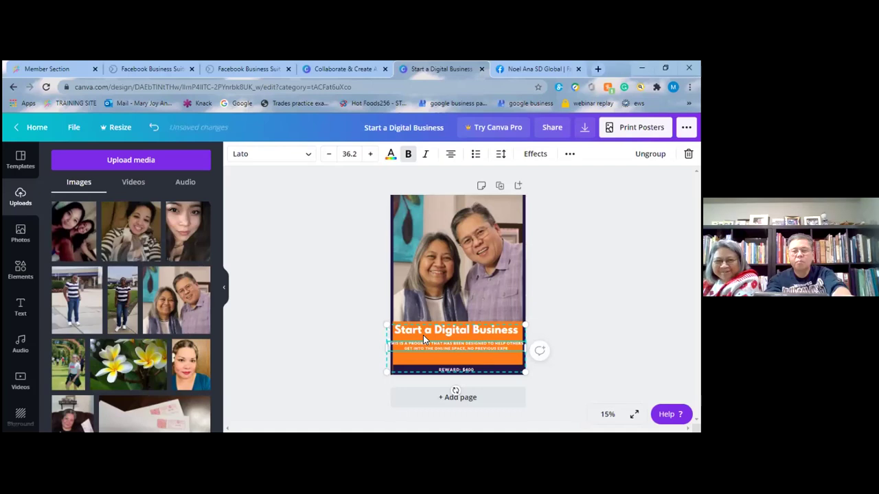
key("BackSpace")
key("BackSpace")
key("BackSpace")
key("BackSpace")
key("BackSpace")
key("BackSpace")
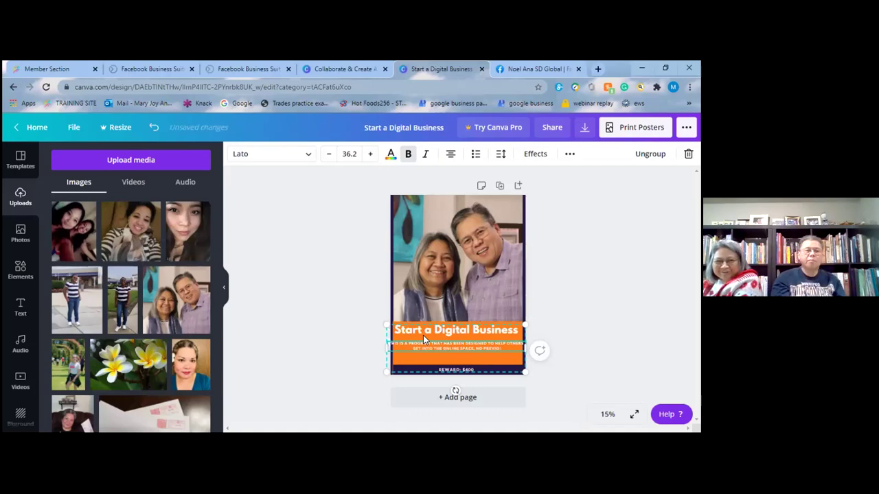
type("IOR")
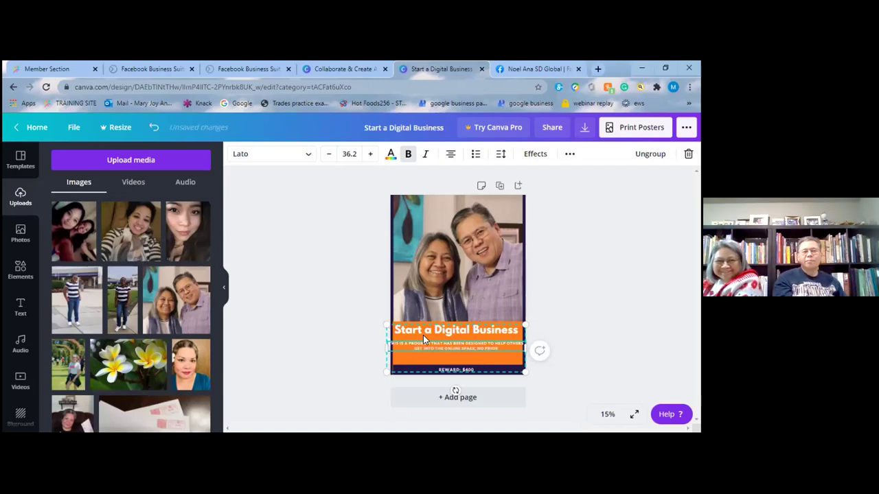
type(" EXPERIENCE.")
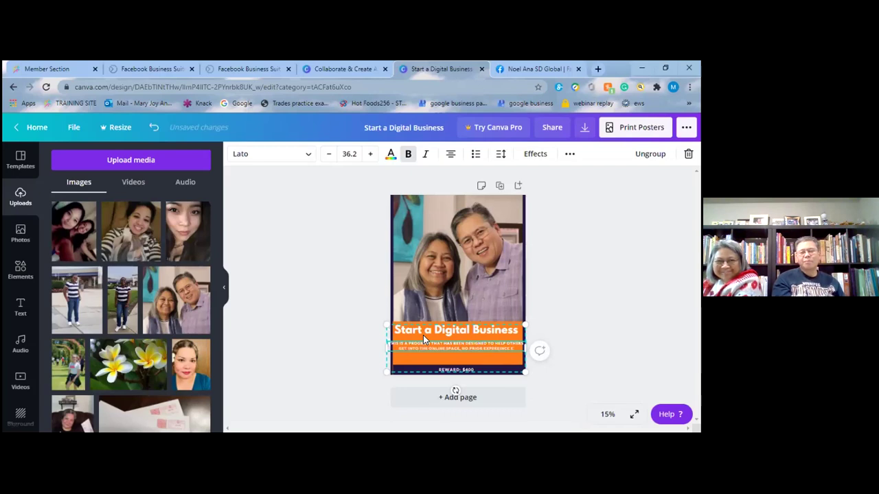
key("BackSpace")
type("REQUIRED")
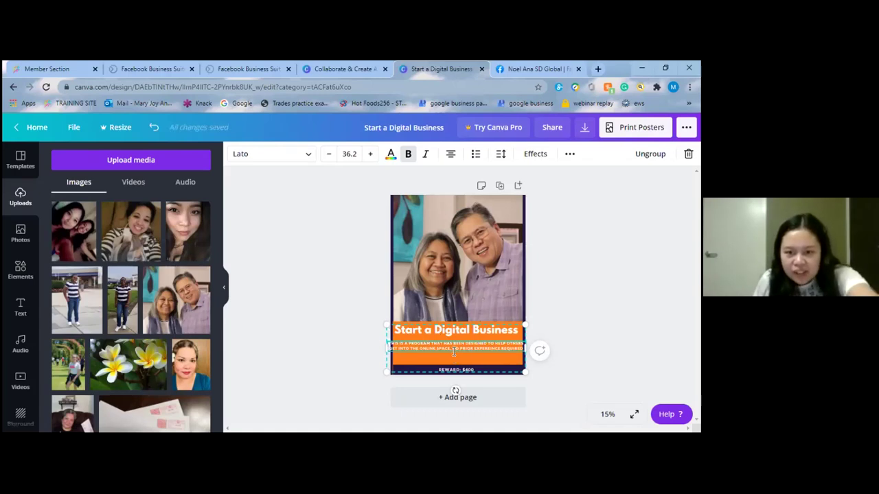
Put "NO PRIOR EXPERIENCE REQUIRED" on its own line and move the text group down so the heading sits inside the orange banner
left_click(454, 352)
key("Return")
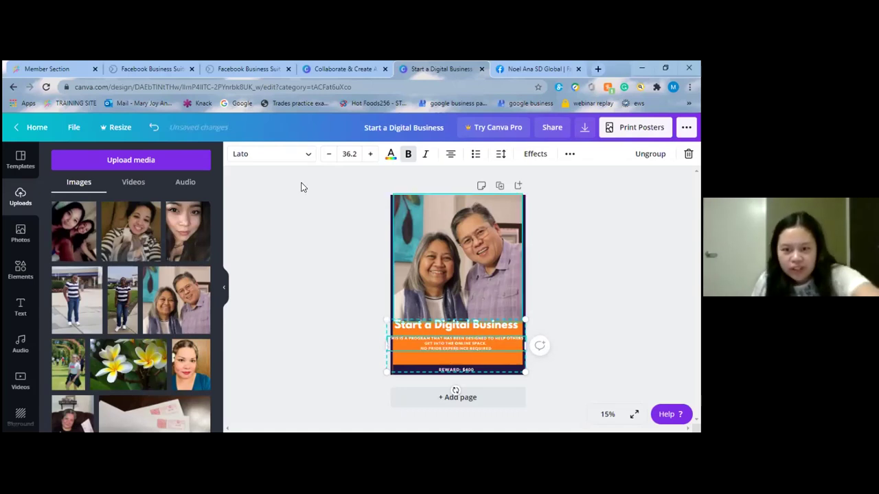
left_click(529, 356)
left_click_drag(489, 323, 492, 330)
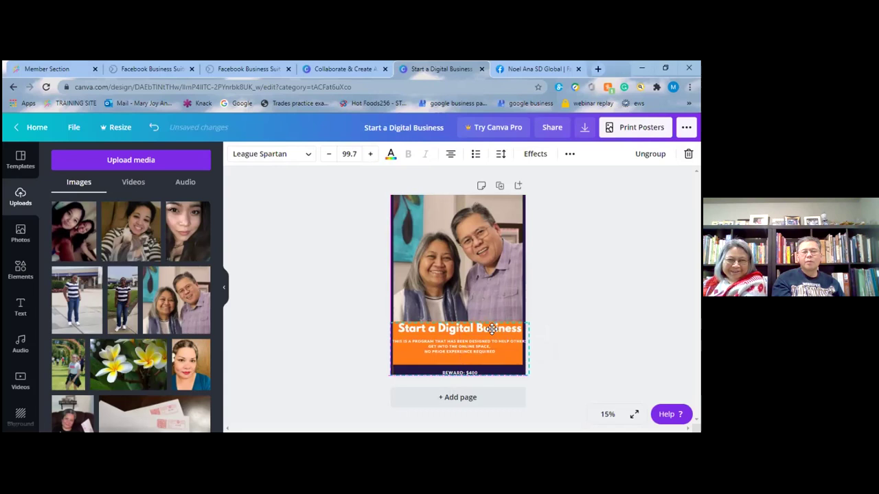
Increase the description's font size to 41.2 and scale the whole text group down to fit the orange banner's width
left_click(471, 348)
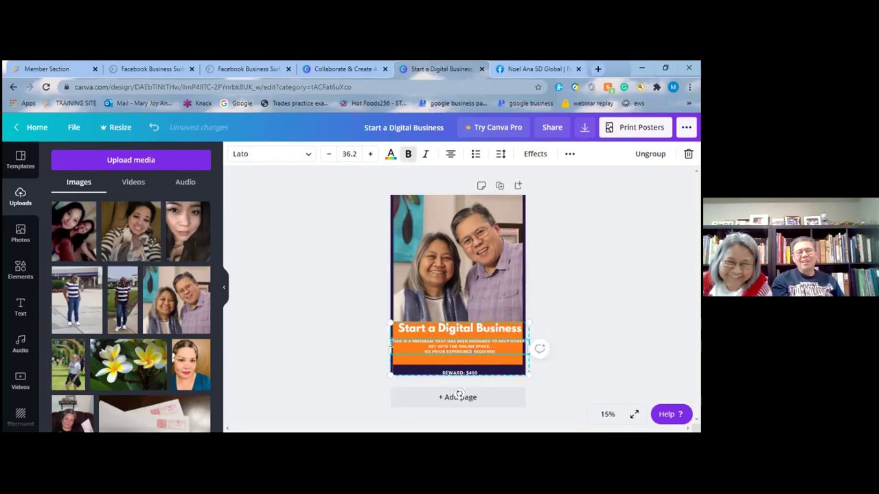
left_click_drag(390, 347, 498, 354)
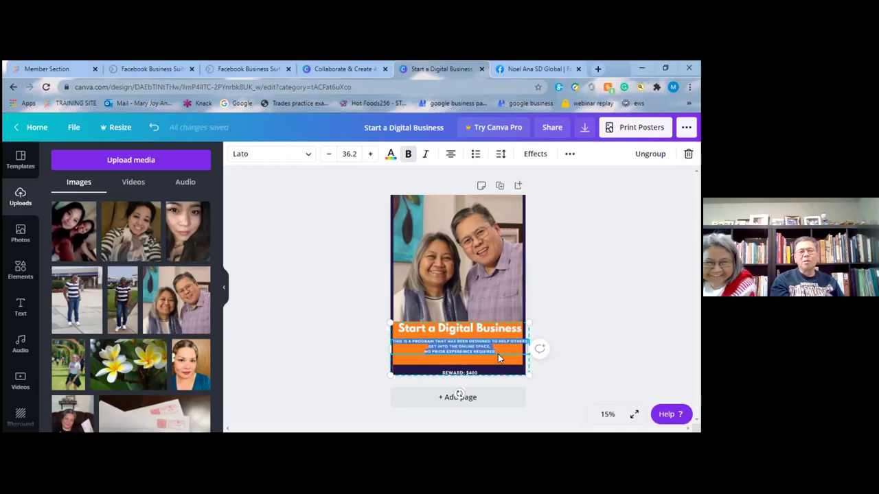
left_click(370, 154)
left_click(371, 154)
left_click(370, 154)
left_click(370, 154)
left_click(370, 154)
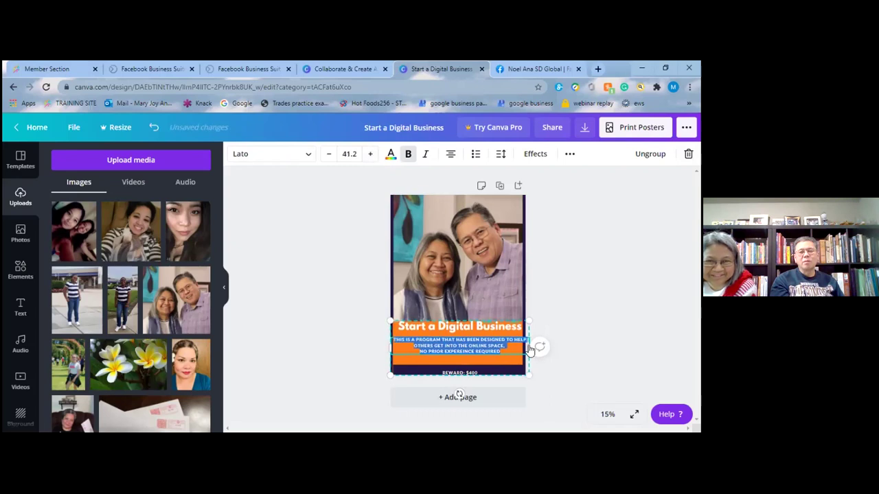
left_click_drag(528, 319, 512, 333)
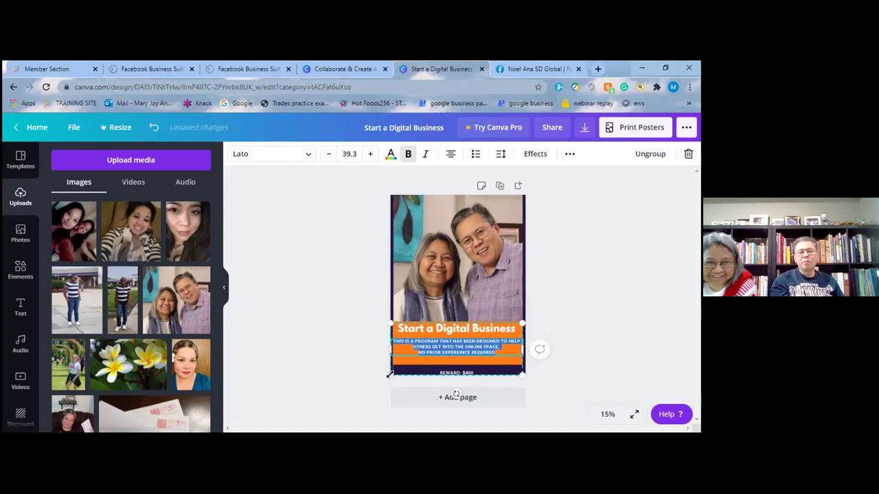
left_click_drag(388, 373, 388, 373)
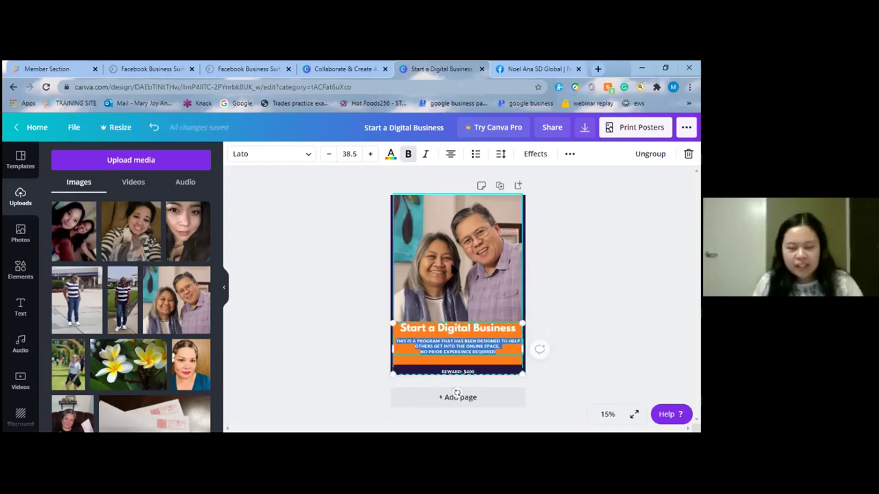
left_click(309, 158)
left_click(174, 246)
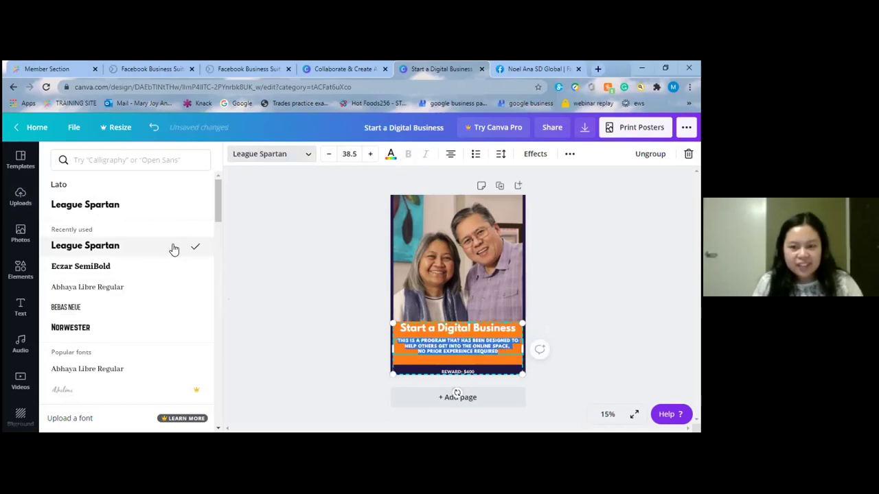
left_click(500, 361)
left_click(481, 345)
left_click(492, 364)
left_click(508, 344)
left_click(496, 364)
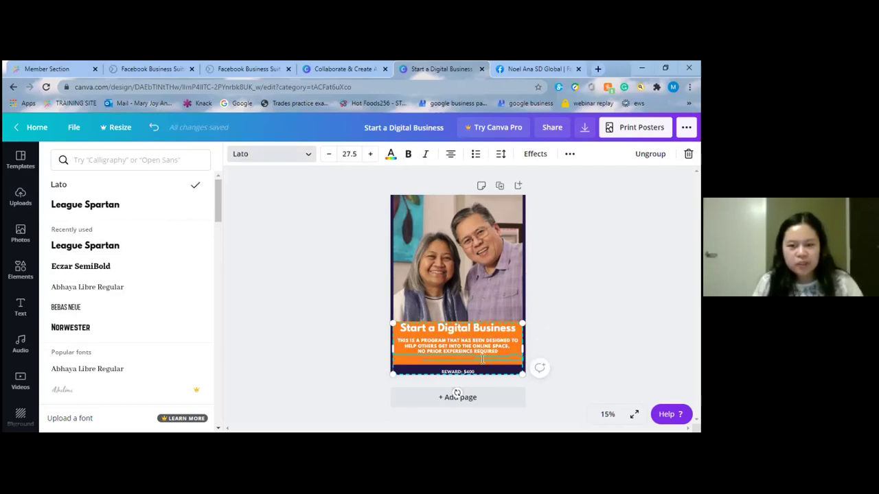
key("BackSpace")
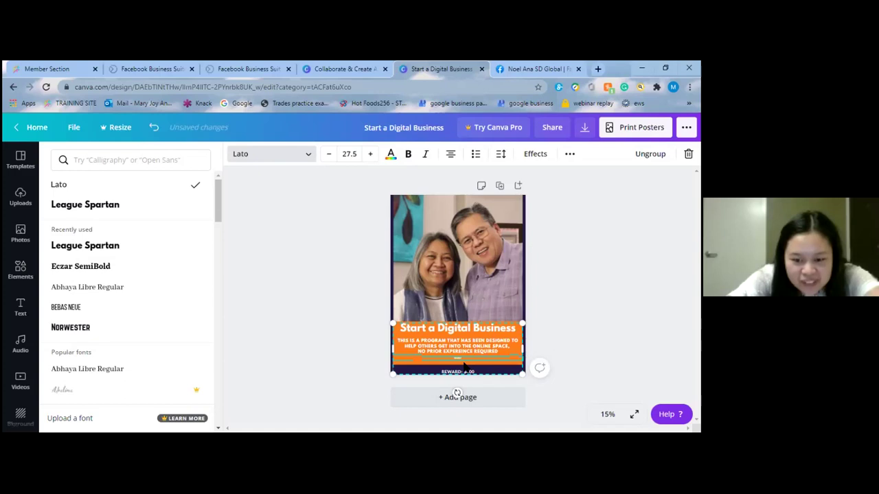
left_click(633, 414)
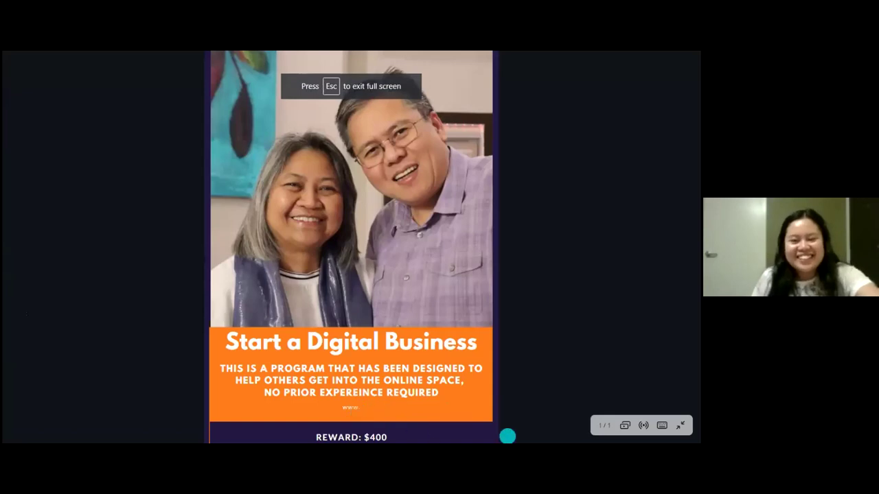
left_click(679, 425)
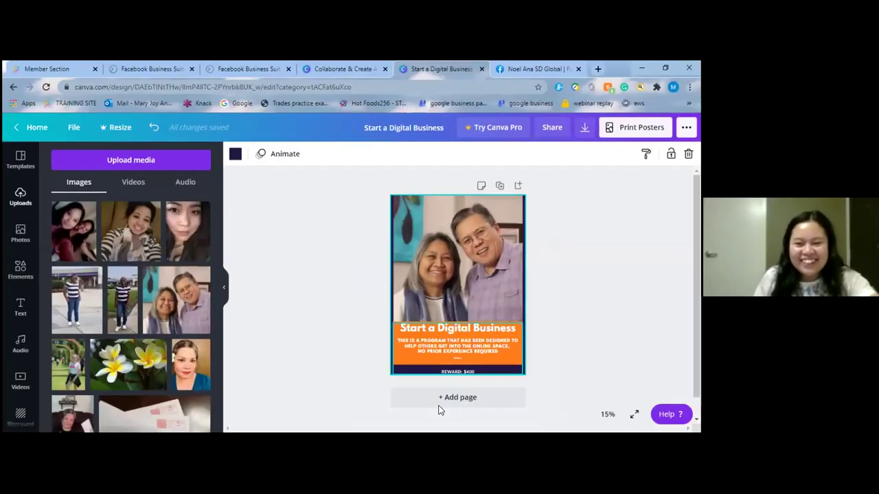
left_click(460, 363)
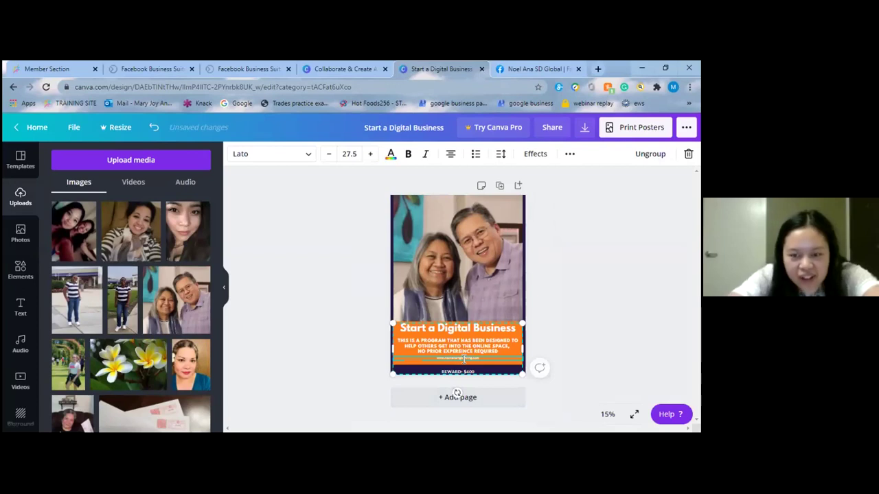
Increase the website address's font size to 56.5
left_click(368, 154)
left_click(368, 154)
left_click(368, 154)
left_click(368, 154)
left_click(368, 154)
left_click(368, 154)
triple_click(368, 154)
triple_click(368, 154)
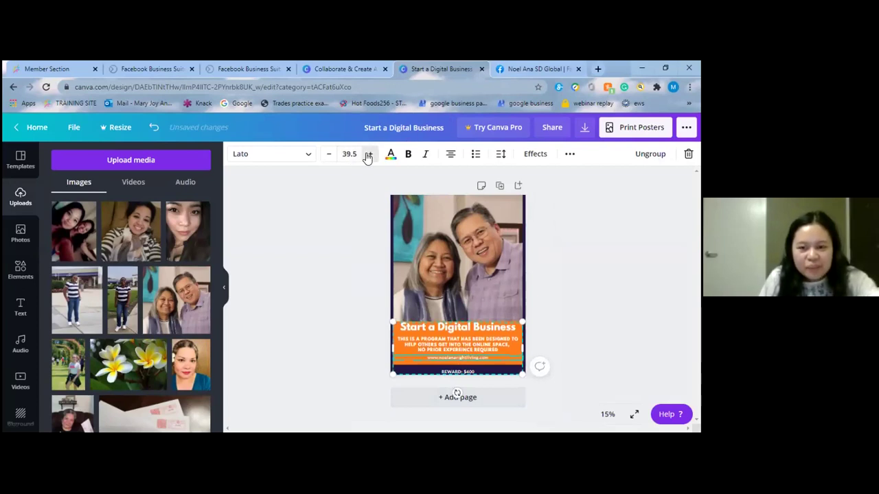
triple_click(368, 154)
double_click(368, 154)
double_click(368, 154)
double_click(368, 154)
double_click(369, 154)
double_click(368, 154)
left_click(368, 154)
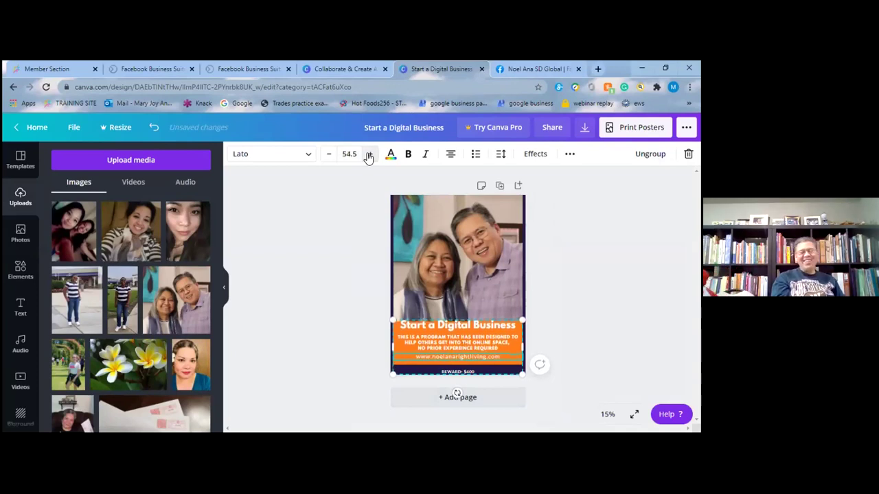
left_click(368, 154)
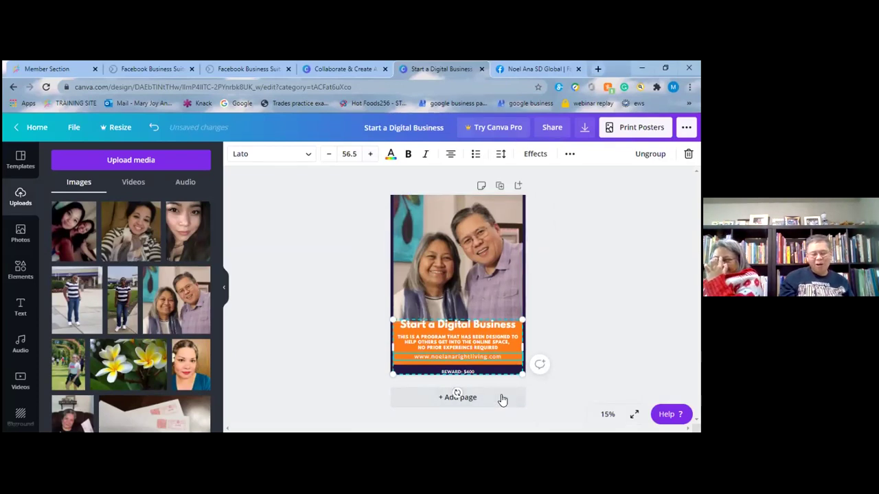
left_click(566, 335)
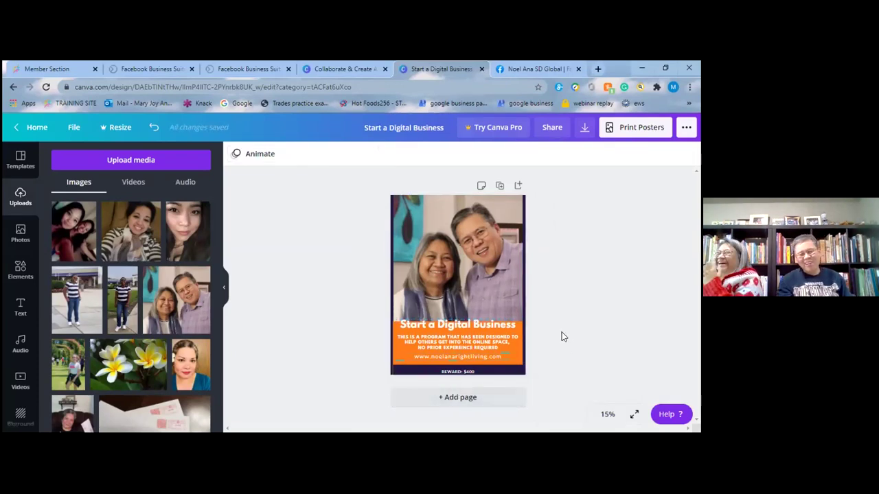
Delete the "REWARD: $400" text and move the remaining text group down so the heading sits fully inside the orange banner
left_click(469, 374)
key("Delete")
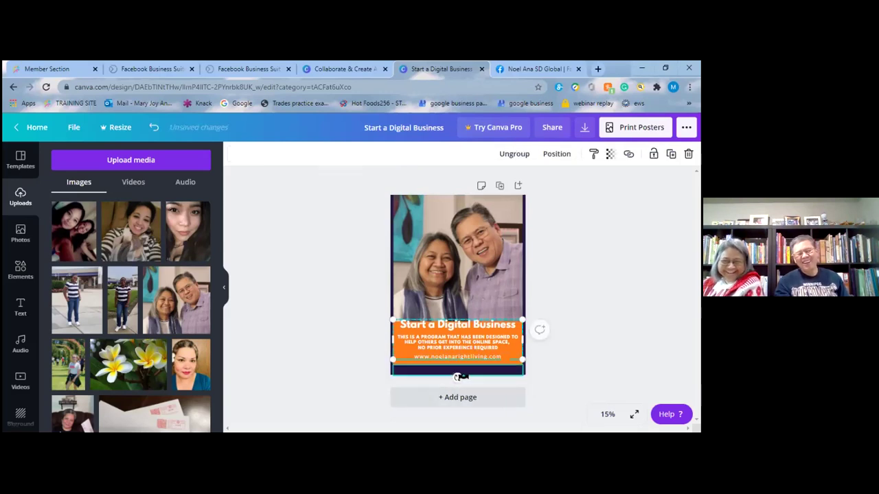
left_click(461, 341)
mouse_move(462, 341)
left_mouse_down()
mouse_move(463, 351)
mouse_move(464, 326)
mouse_move(462, 341)
left_mouse_up()
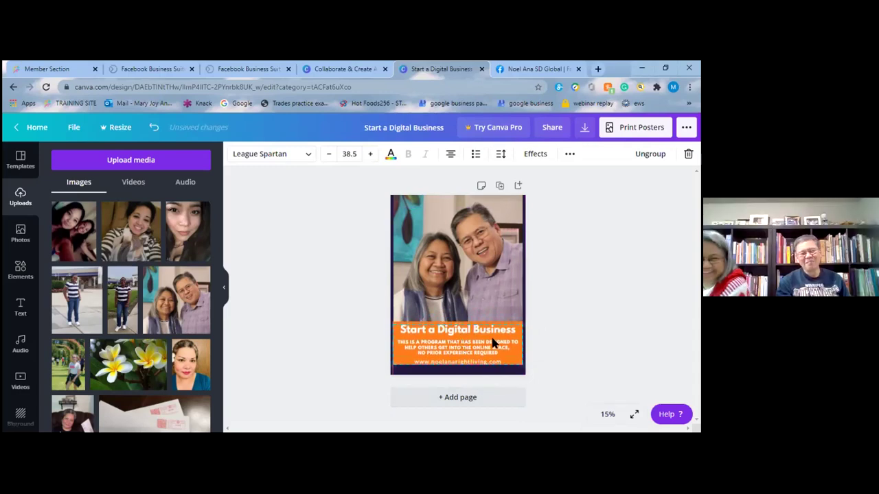
left_click(556, 326)
Recolor the orange banner behind the text to the default red
left_click(516, 324)
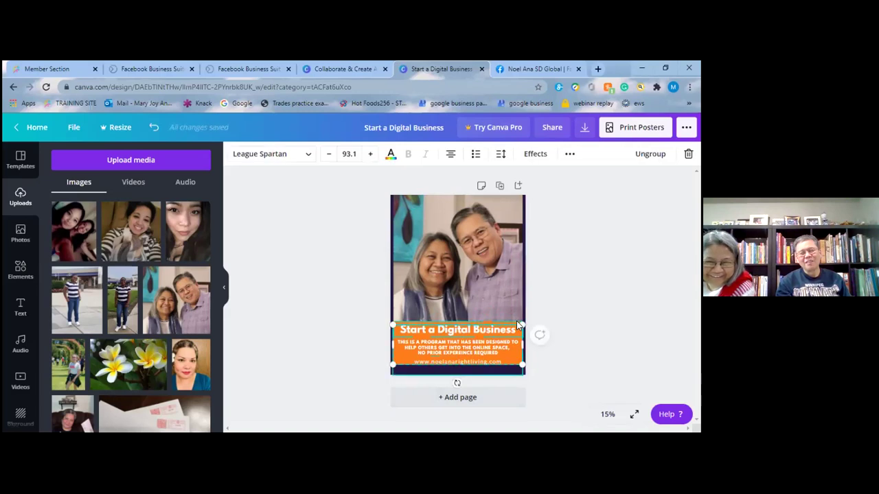
left_click(505, 348)
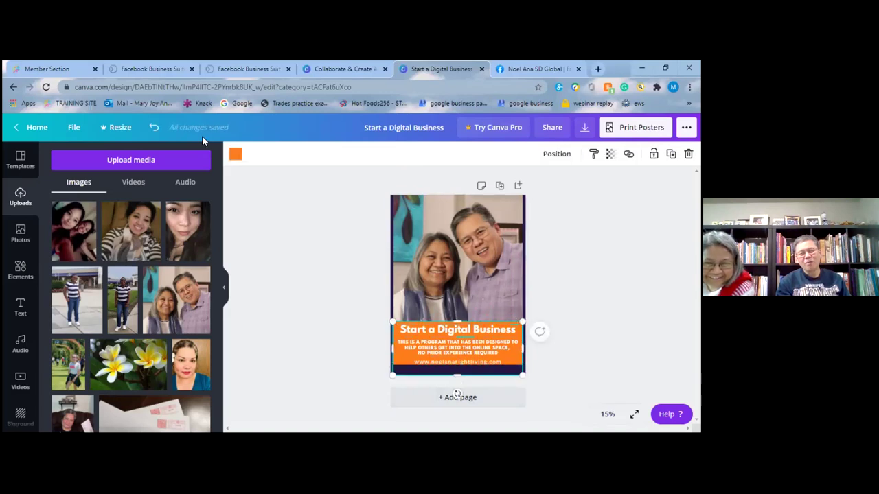
left_click(235, 155)
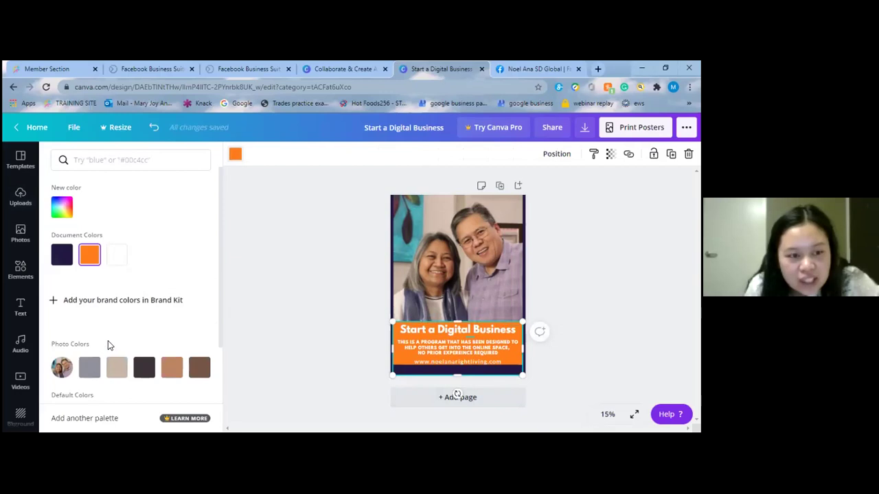
scroll(110, 337, "down", 1)
scroll(115, 322, "down", 1)
left_click(61, 340)
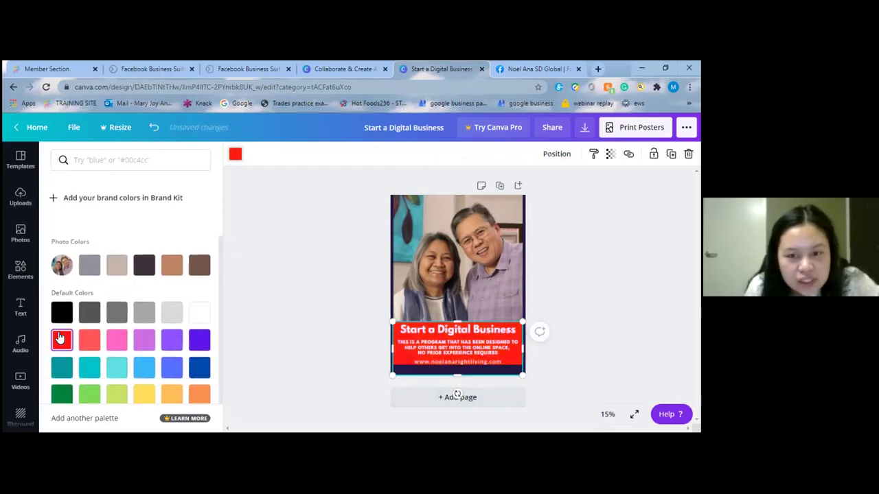
left_click(306, 291)
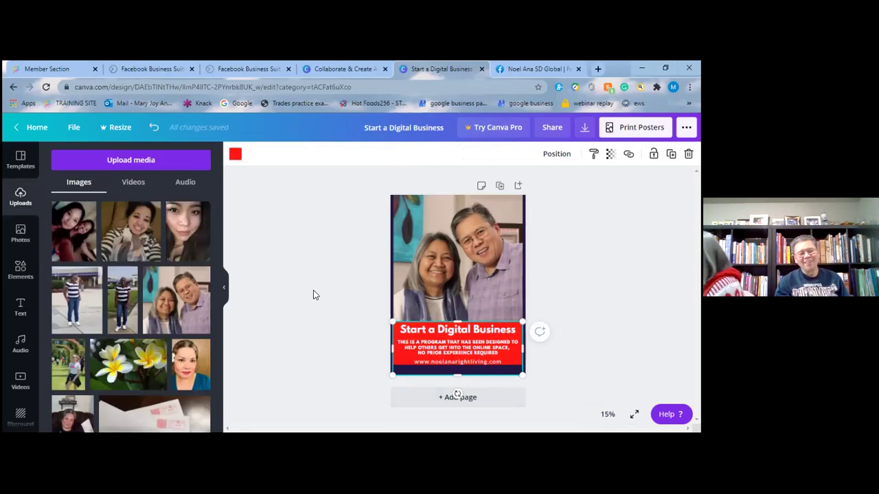
Recolor the dark navy strip at the poster's bottom edge to the default yellow
left_click(422, 368)
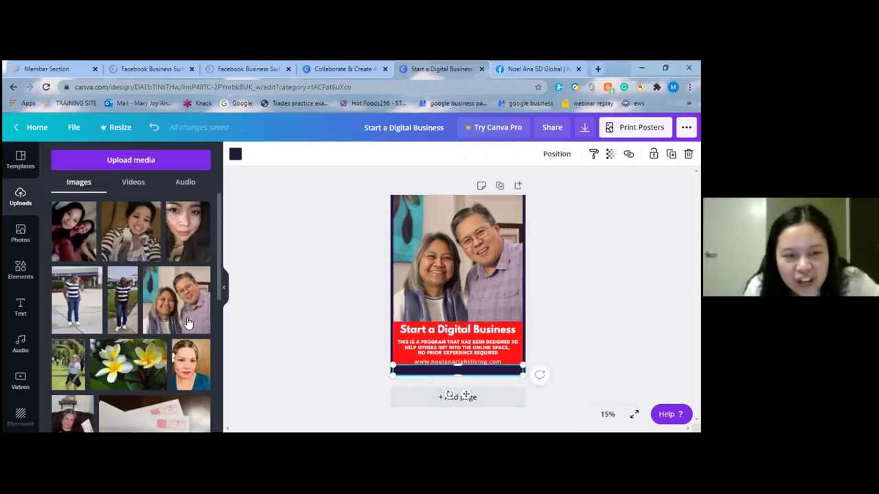
left_click(235, 154)
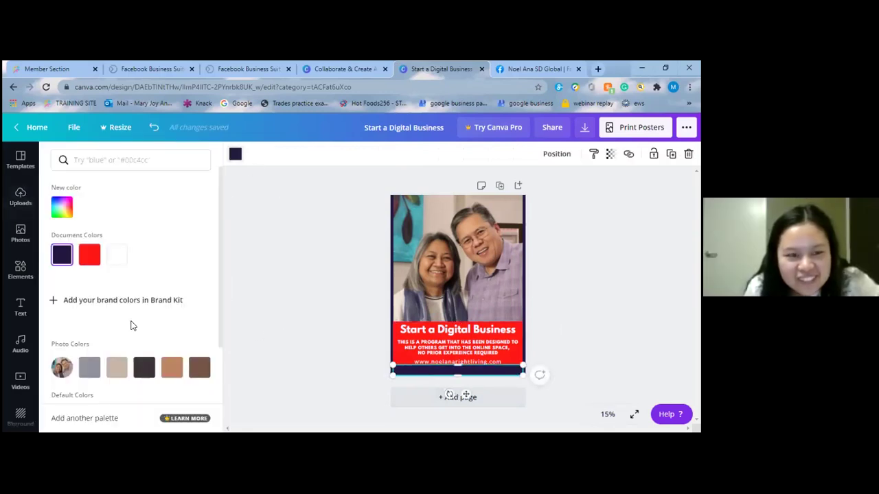
scroll(117, 319, "down", 2)
scroll(116, 319, "down", 1)
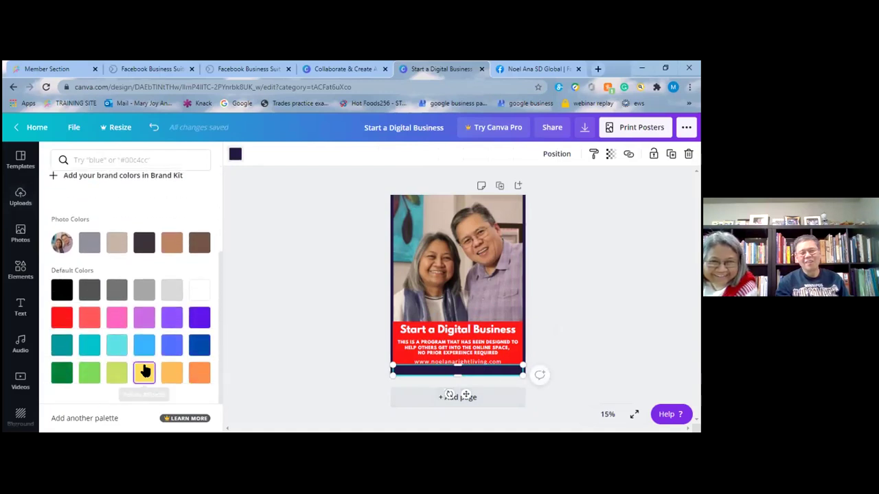
left_click(144, 372)
scroll(69, 272, "up", 4)
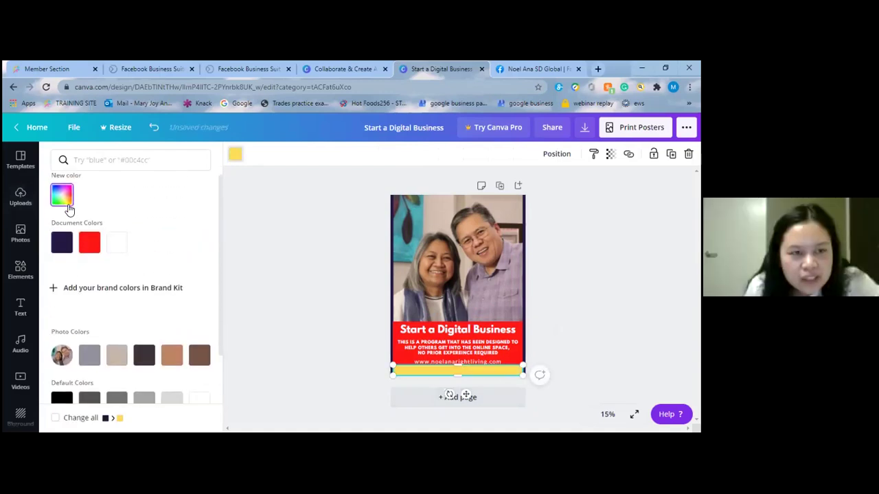
Try a deeper, more saturated custom golden yellow on the poster's bottom strip
left_click(61, 215)
left_click(173, 252)
left_click_drag(172, 252, 188, 234)
left_click(273, 253)
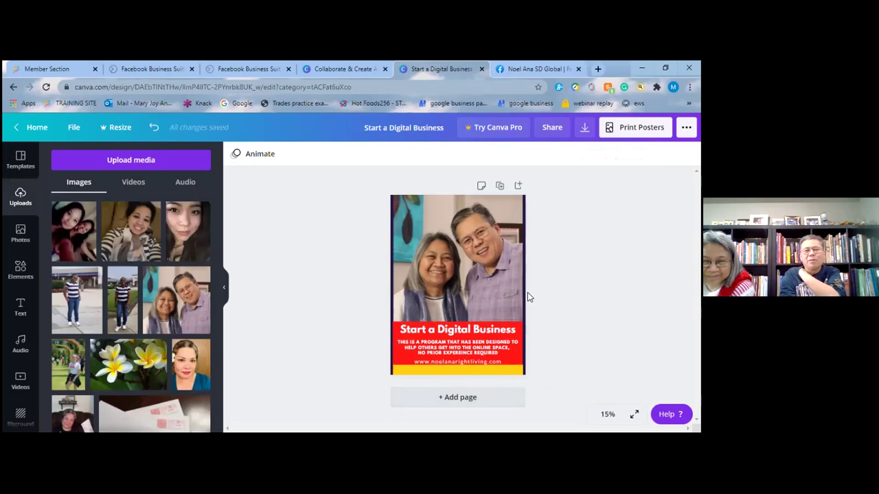
Set the poster's bottom strip back to the dark navy document color
left_click(496, 369)
left_click(235, 155)
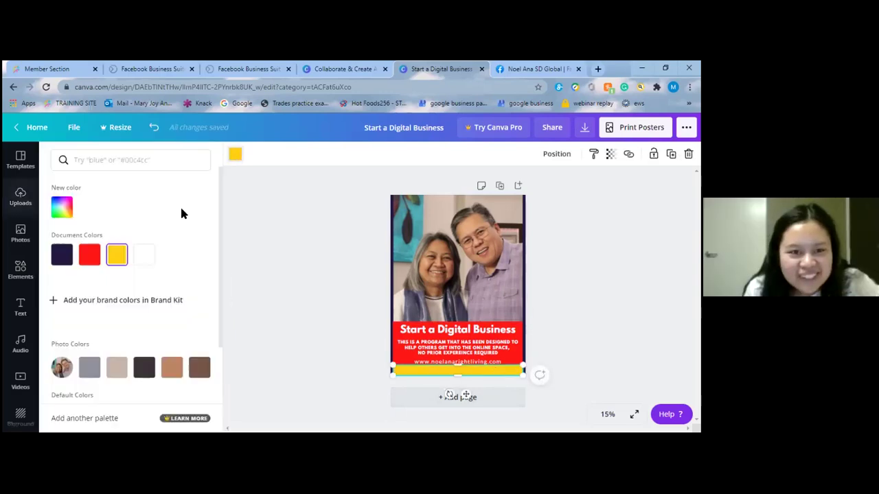
left_click(64, 254)
left_click(340, 313)
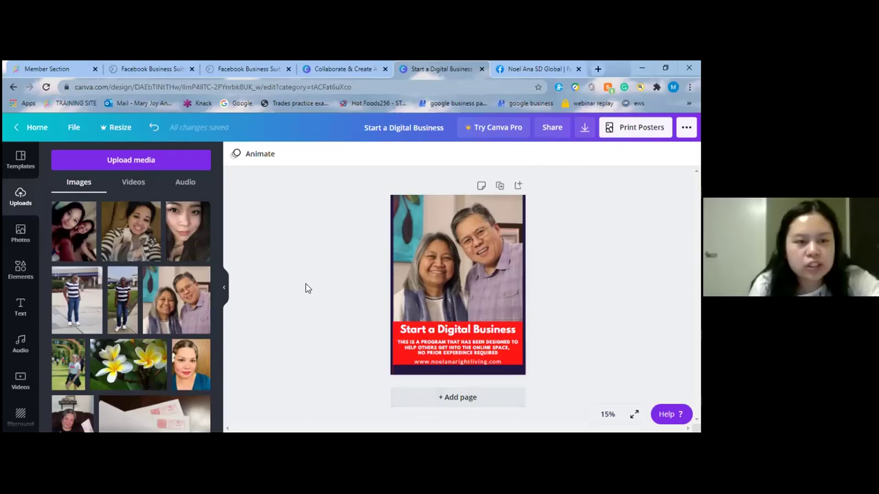
Download the finished poster as a JPG file and dismiss the print offer
left_click(585, 129)
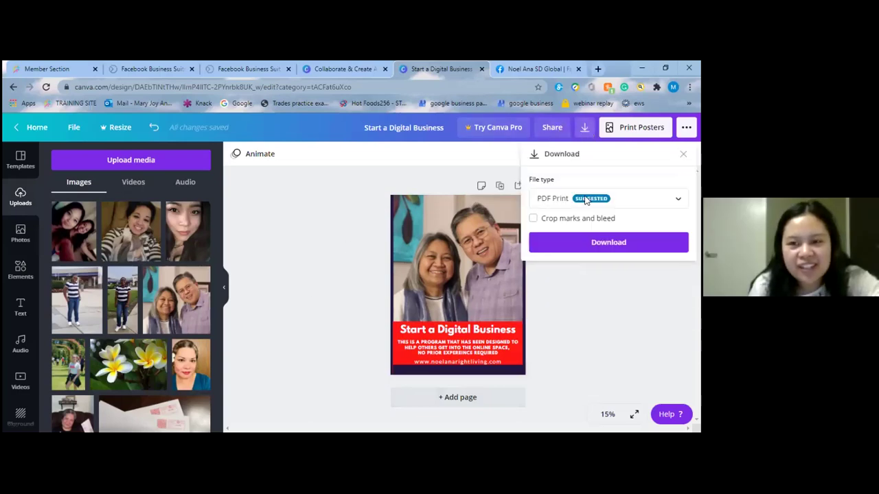
left_click(548, 198)
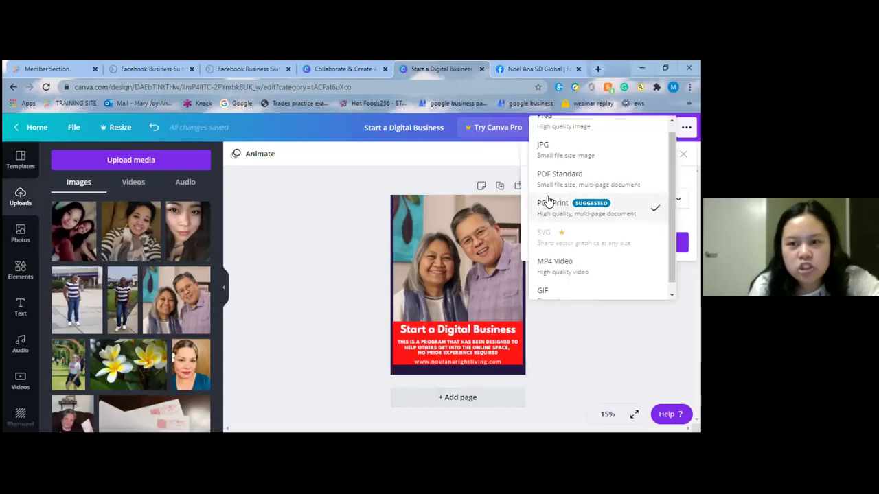
left_click(564, 162)
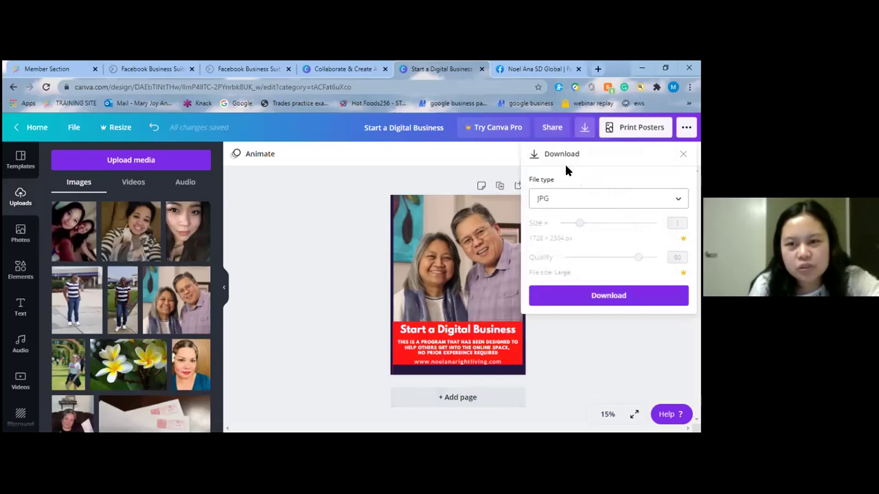
left_click(582, 299)
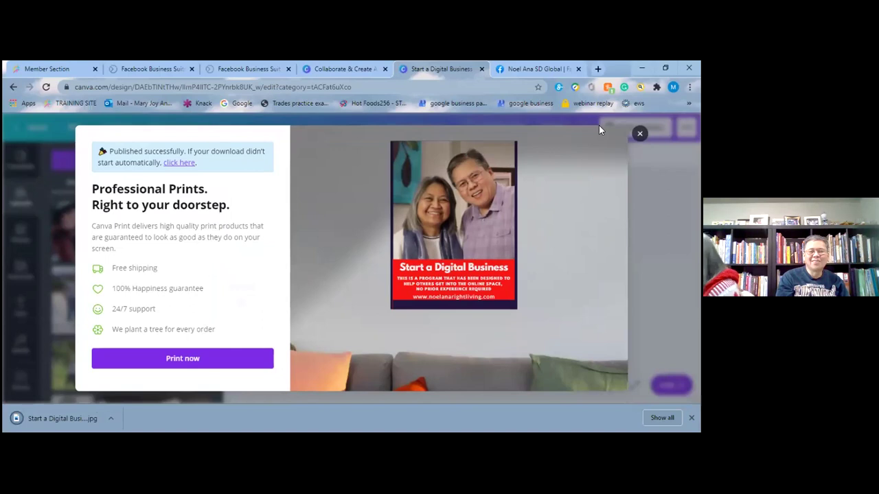
left_click(640, 134)
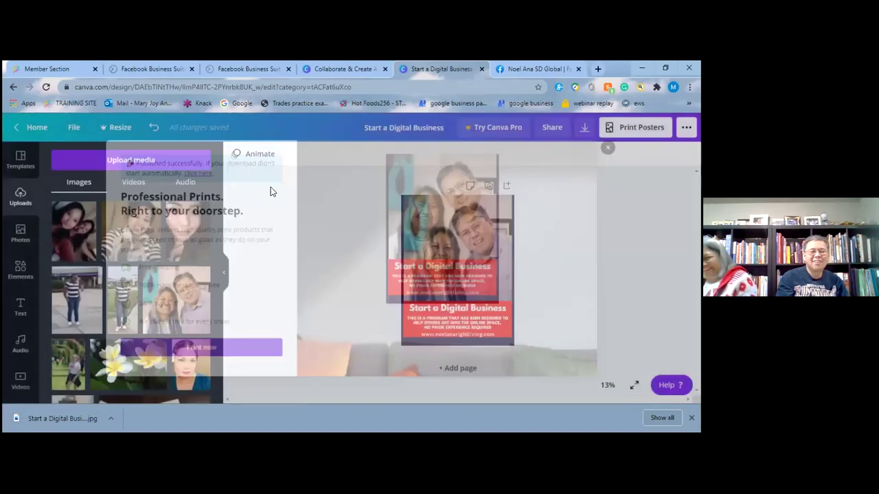
Return to the Canva homepage, dismiss the welcome message and show the social media design types
left_click(21, 160)
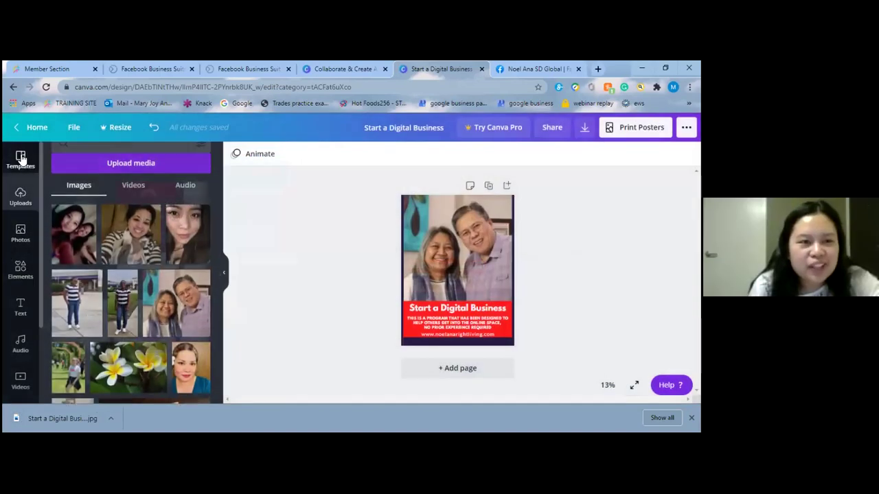
left_click(30, 124)
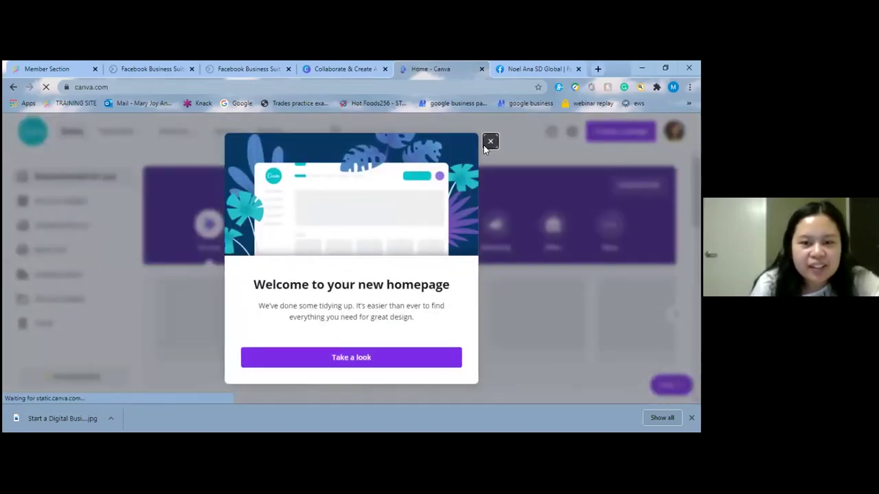
left_click(490, 143)
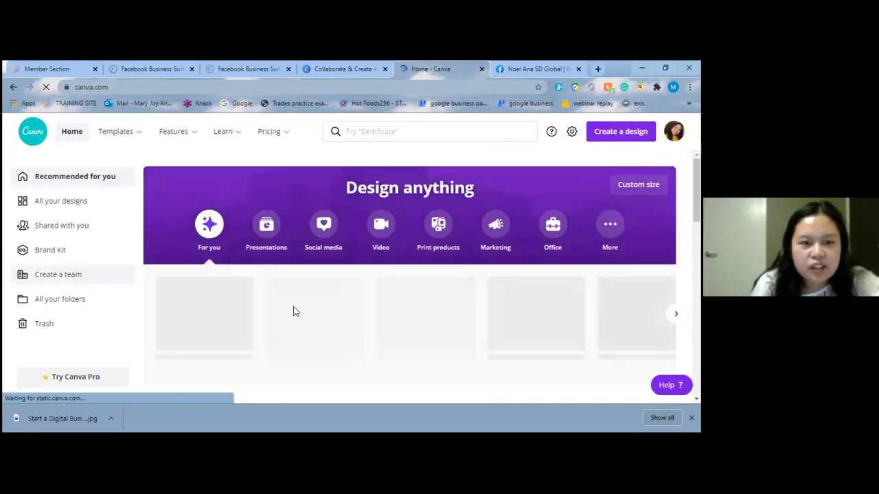
scroll(408, 328, "down", 3)
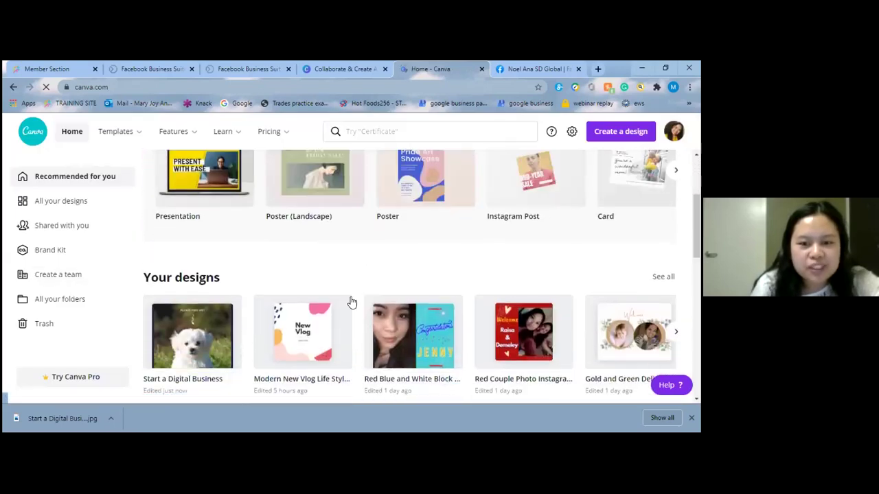
scroll(346, 298, "up", 2)
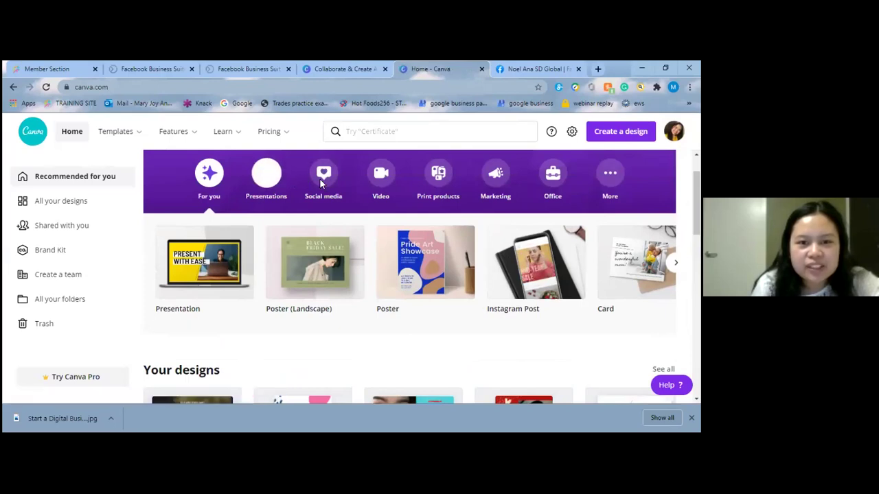
left_click(324, 180)
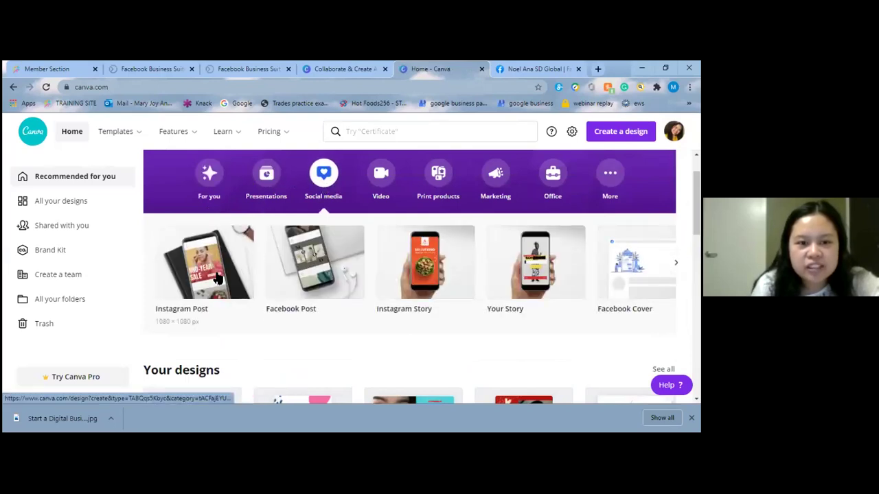
Start a new Instagram Post design and apply the "Organic veggie baskets 10% off" template from the Sale Instagram Post group
left_click(215, 277)
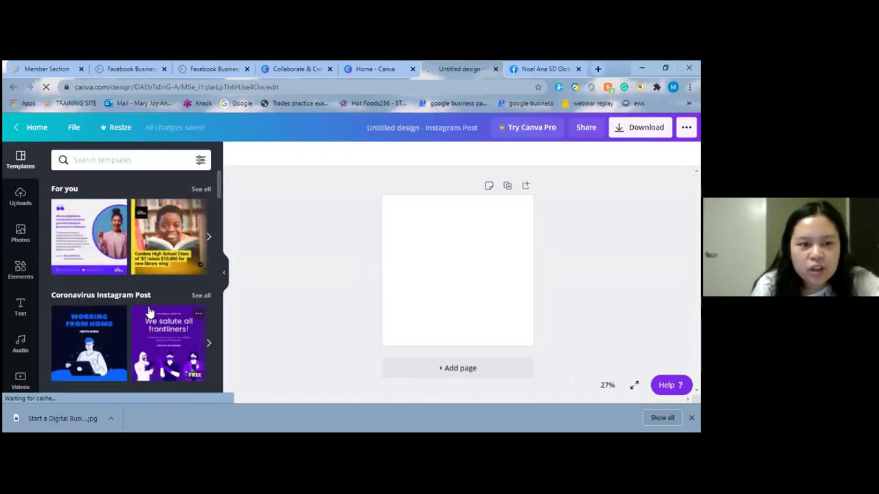
scroll(149, 312, "down", 6)
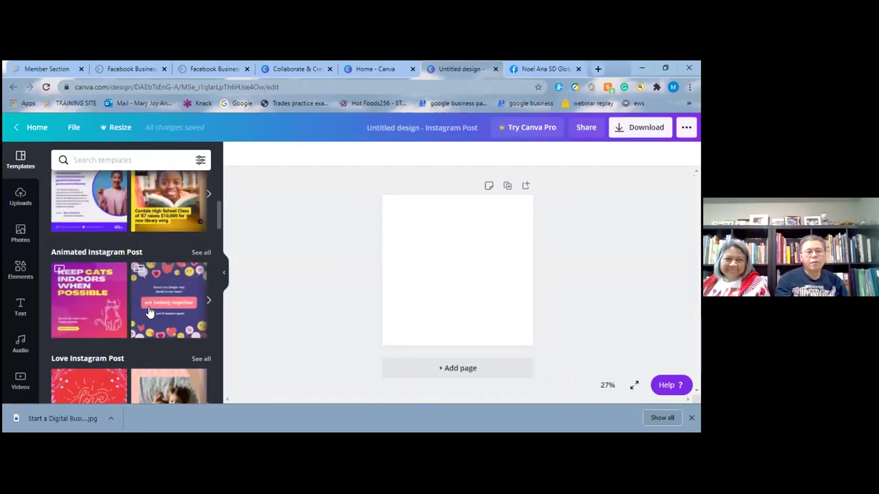
scroll(149, 312, "down", 2)
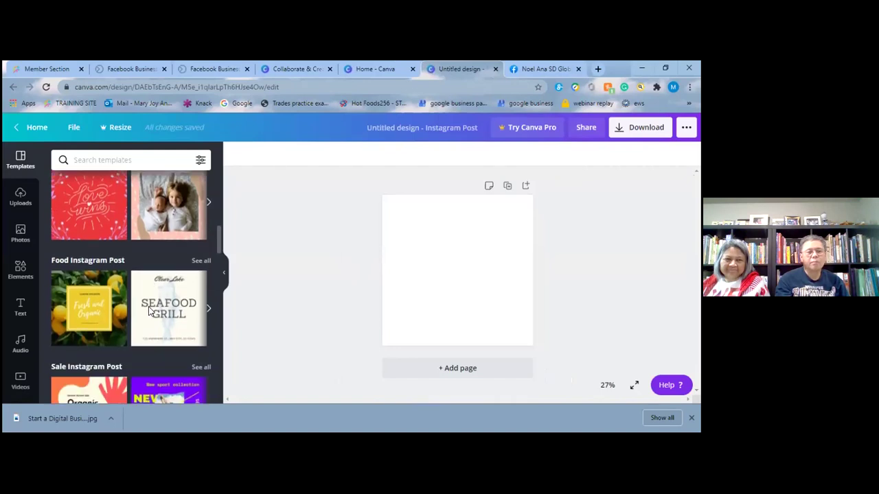
scroll(149, 312, "down", 4)
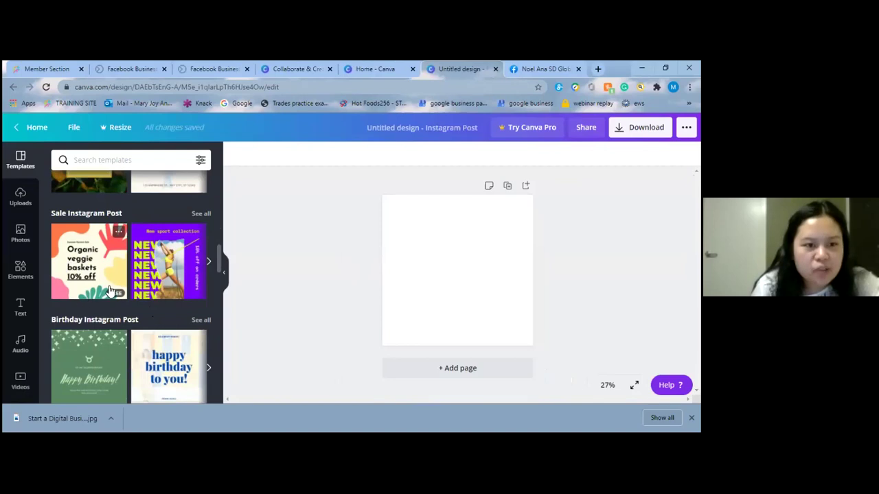
left_click(88, 255)
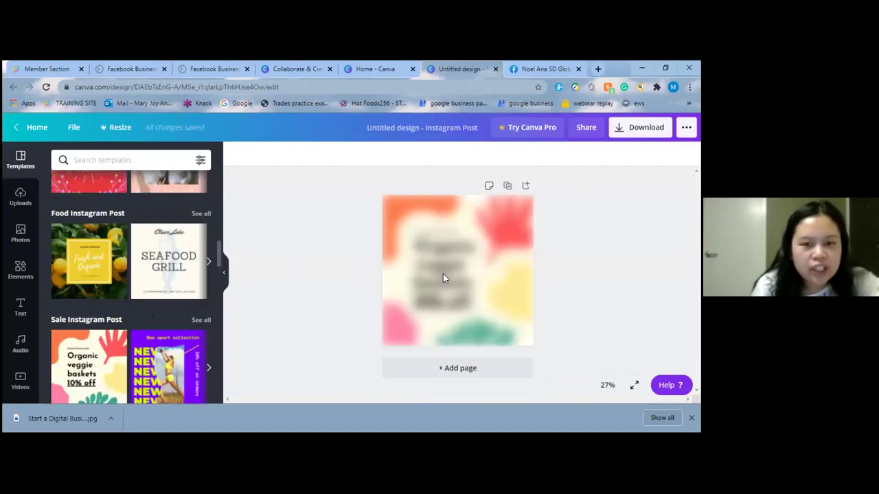
Delete the template's "Organic veggie baskets 10% off" headline and the small "Summer Harvest Sale" text
left_click(447, 282)
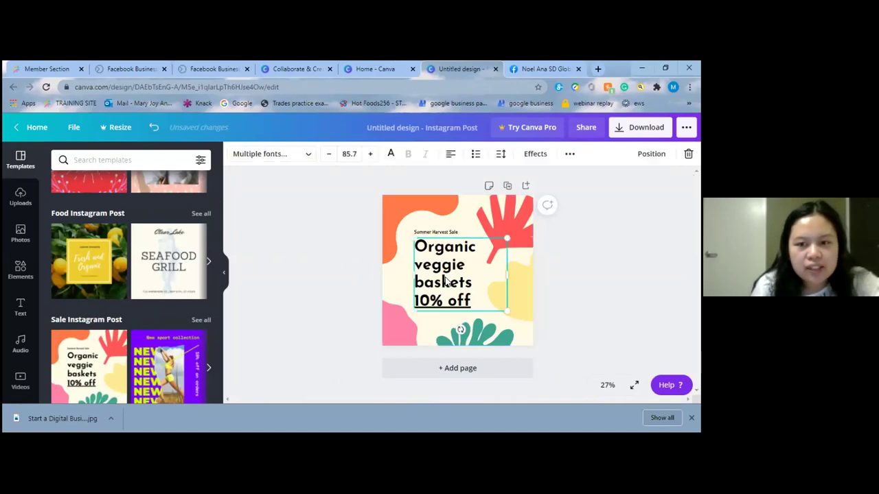
left_click(447, 282)
key("Delete")
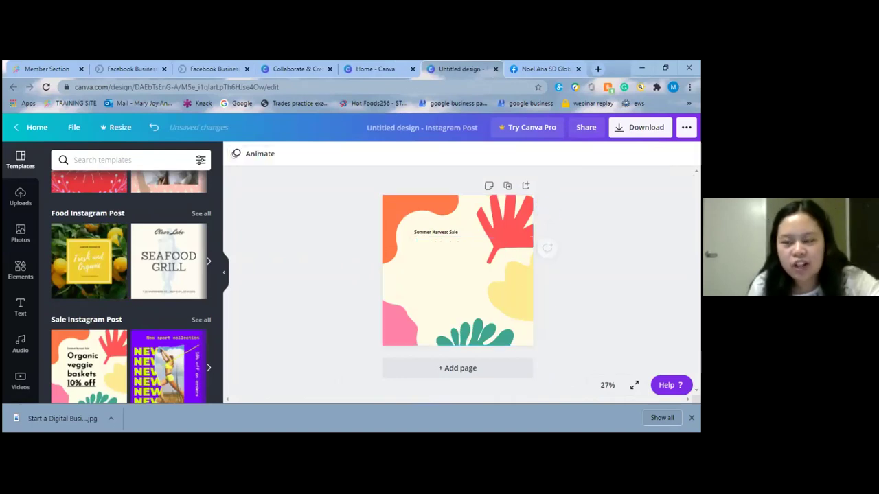
left_click(441, 234)
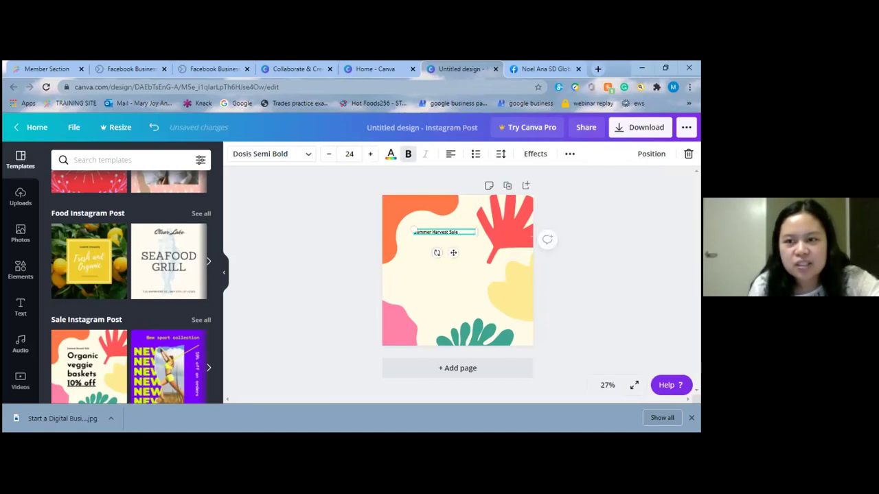
key("Delete")
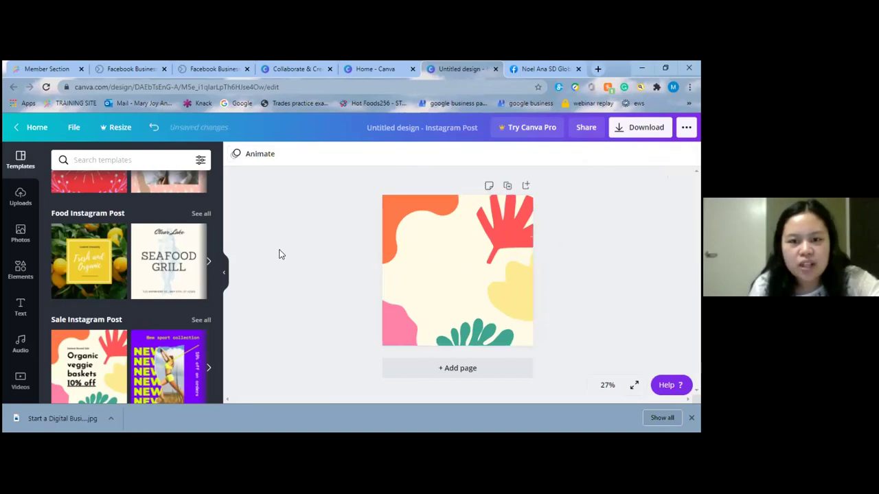
Place the uploaded photo of the smiling woman in the green dress on the post and enlarge it over the centre
left_click(20, 199)
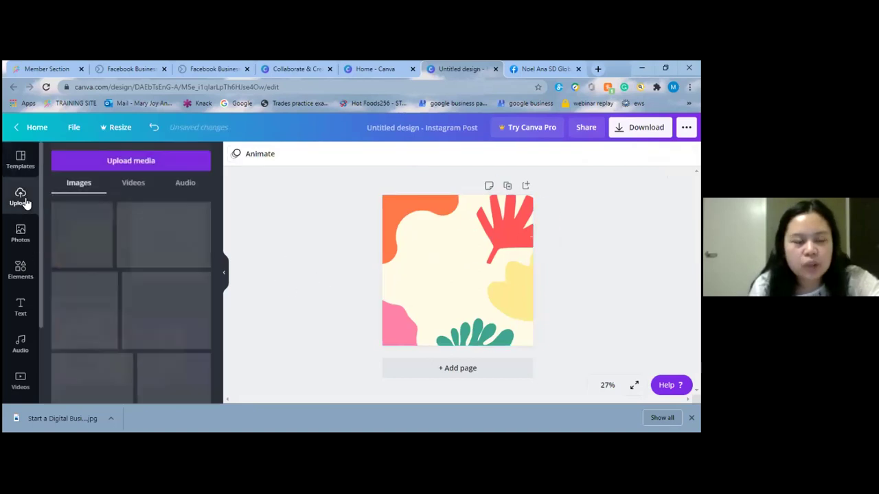
scroll(167, 300, "down", 3)
left_click(96, 332)
left_click_drag(96, 332, 430, 305)
left_click_drag(455, 214, 404, 219)
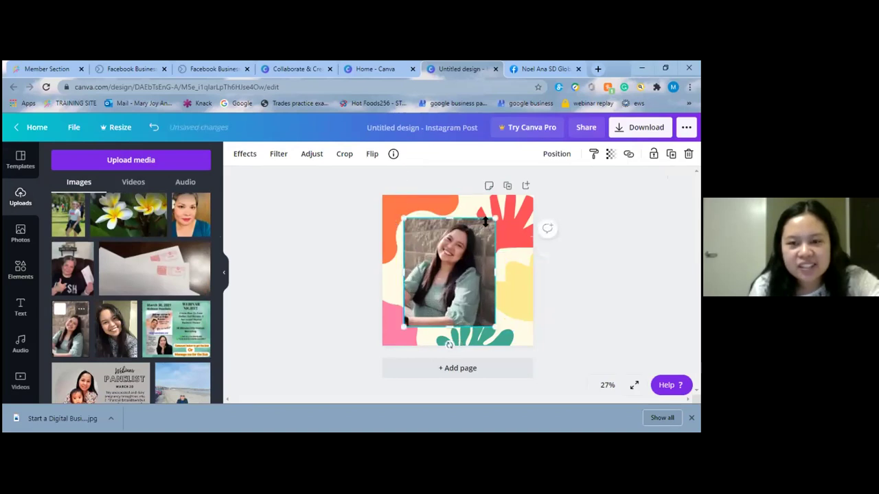
left_click_drag(509, 212, 459, 207)
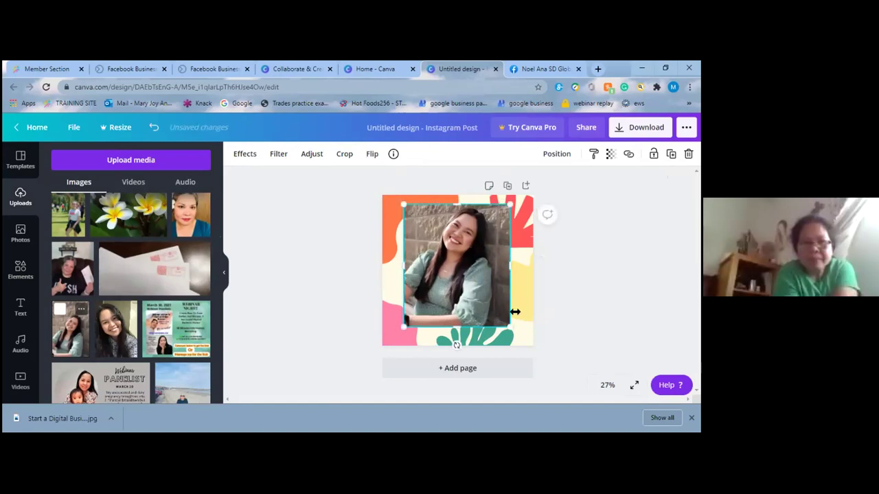
left_click(256, 232)
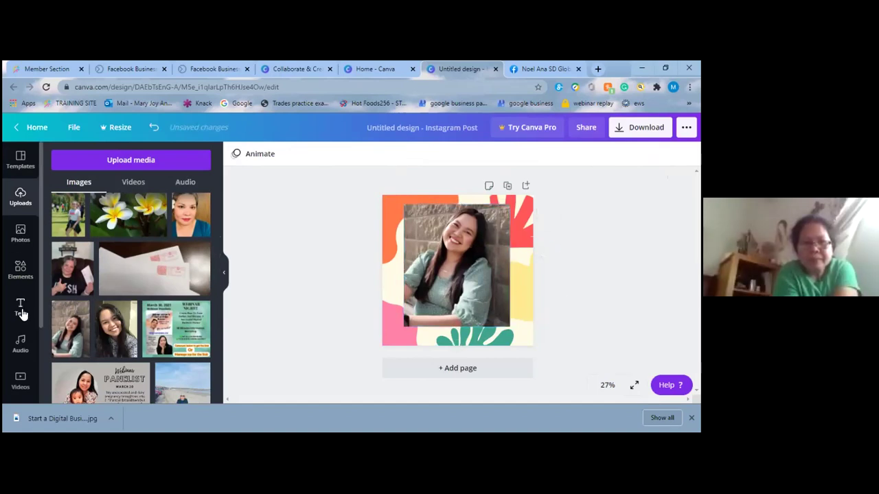
Add the "cold, smooth & tasty." text combination to the post and delete its small "ANGELO BREWING" caption
left_click(20, 310)
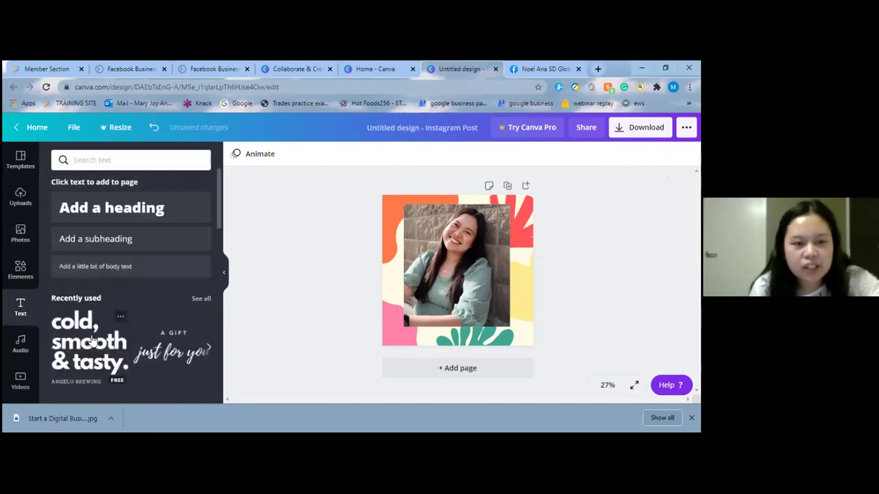
left_click(92, 341)
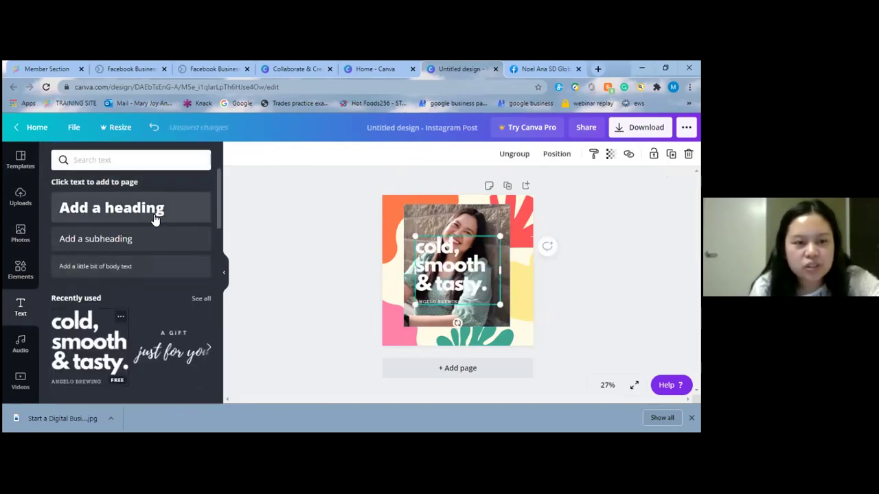
left_click(441, 302)
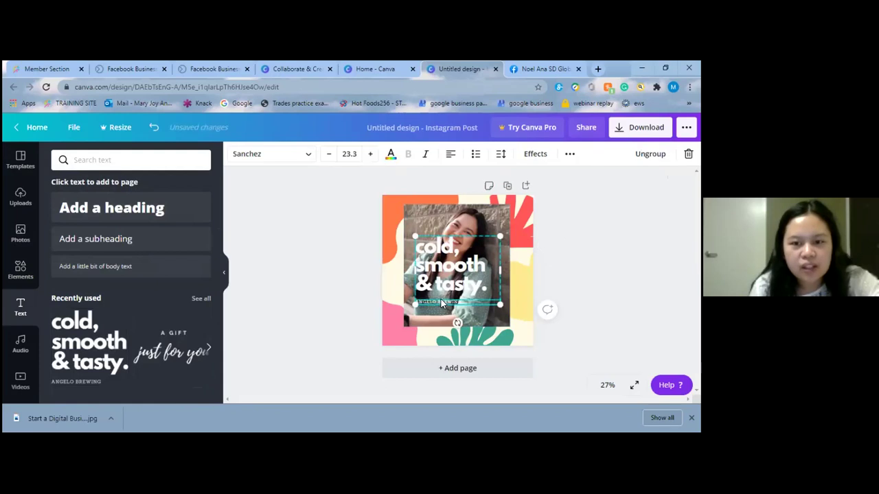
left_click(688, 154)
Replace the "cold, smooth & tasty." wording with "Learn how to earn online"
left_click(650, 179)
key("ctrl+a")
key("BackSpace")
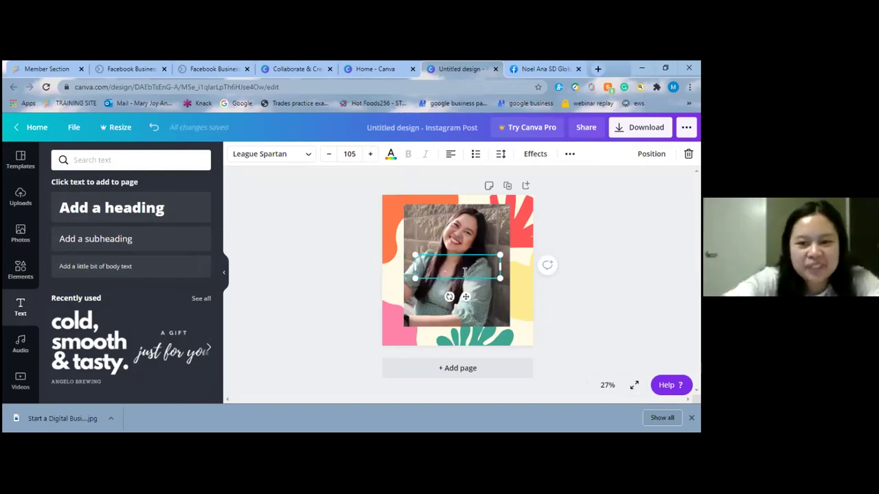
type("Learn how to earn online")
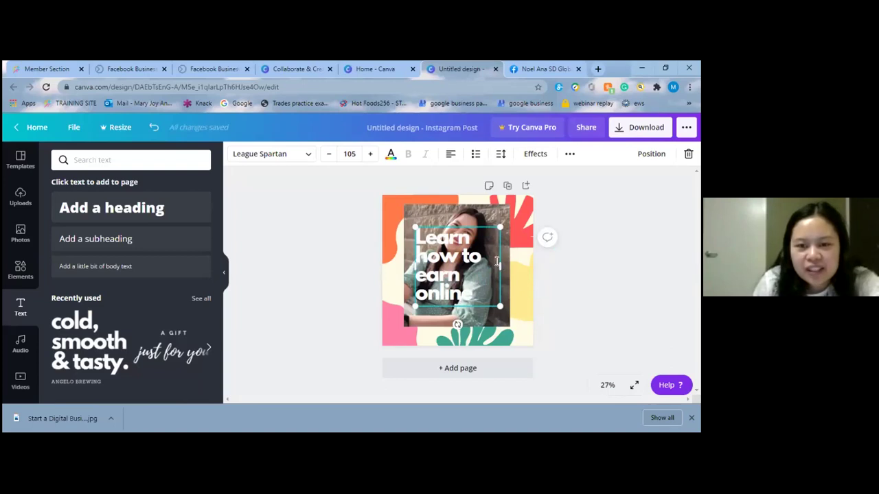
Arrange the photo against the post's right edge and the headline beside it on the left, scaled down to font size 85.7
left_click_drag(499, 266, 486, 266)
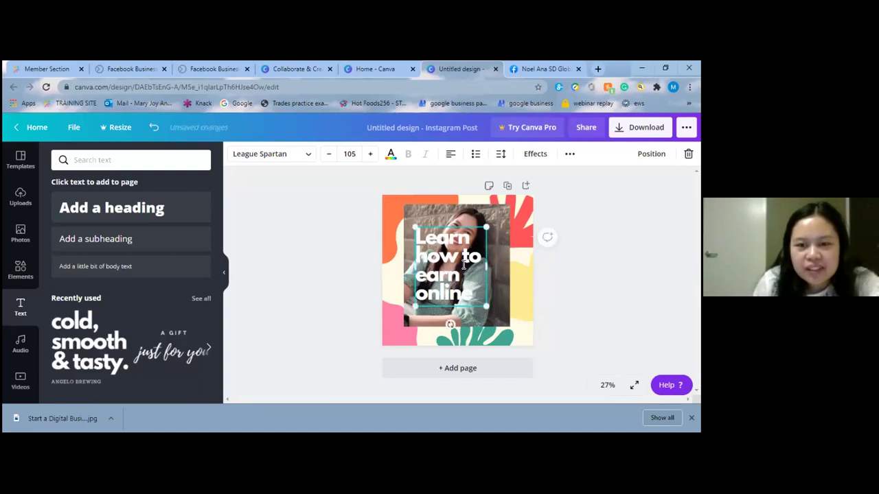
left_click_drag(463, 224, 431, 227)
left_click(488, 247)
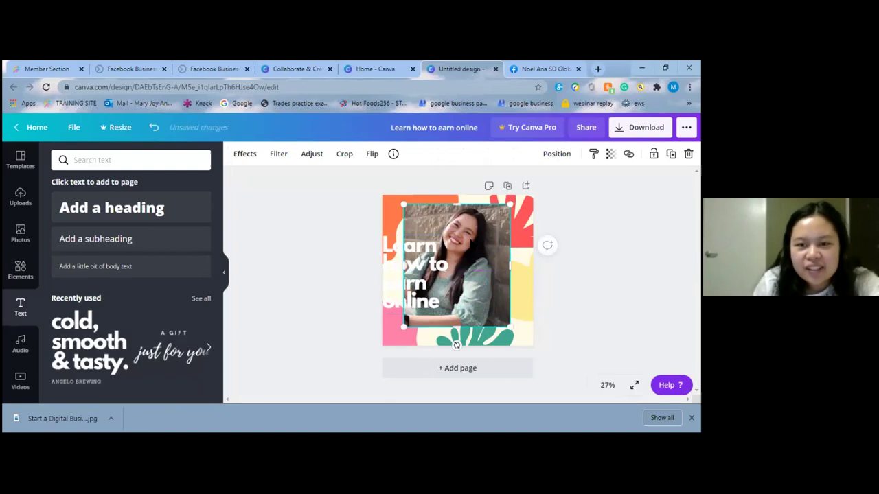
left_click_drag(488, 247, 515, 253)
mouse_move(450, 263)
left_mouse_down()
mouse_move(405, 275)
mouse_move(450, 268)
left_mouse_up()
left_click_drag(537, 273, 517, 278)
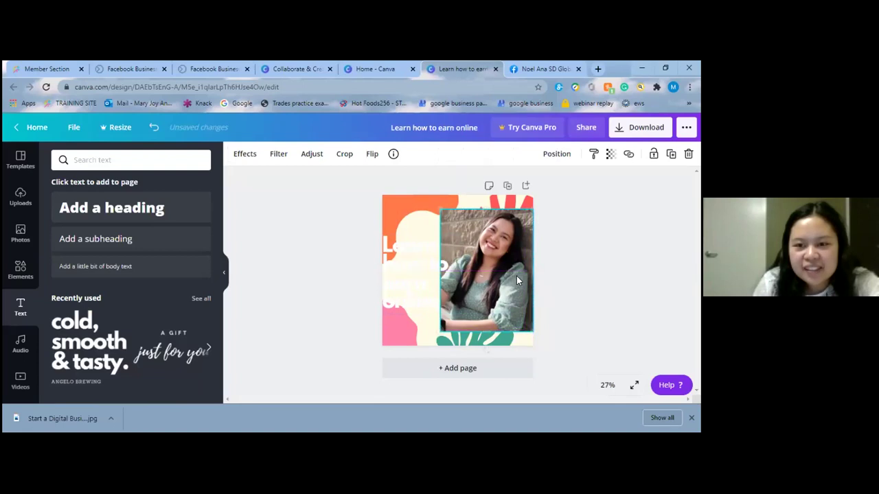
left_click(435, 272)
left_click_drag(453, 236, 440, 243)
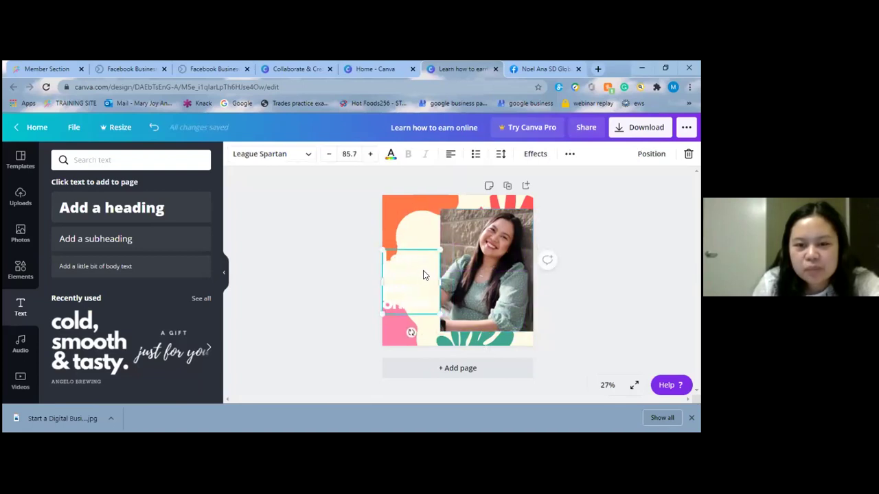
Color the "Learn how to earn online" headline with the custom dark navy #002D69
left_click(390, 154)
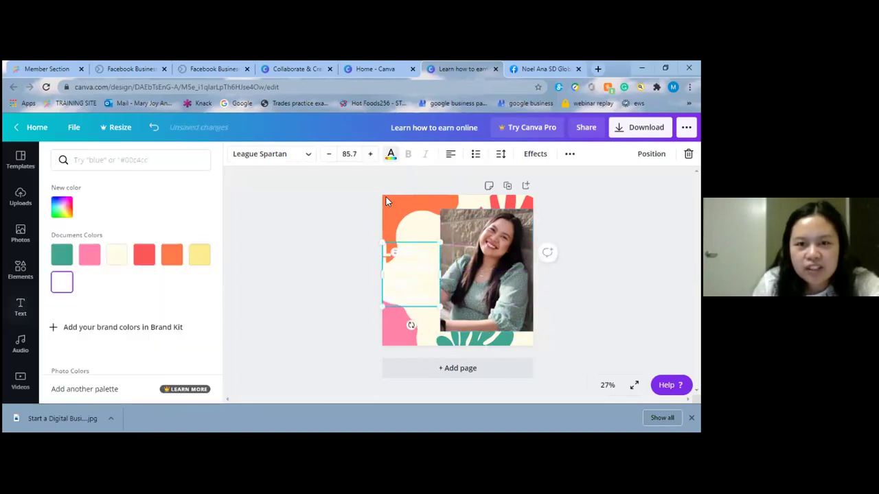
scroll(113, 278, "down", 2)
scroll(114, 278, "down", 1)
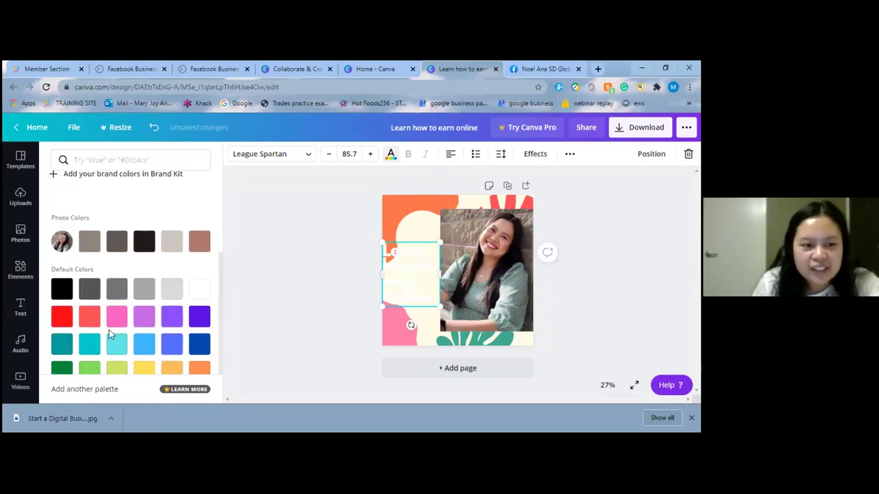
left_click(200, 343)
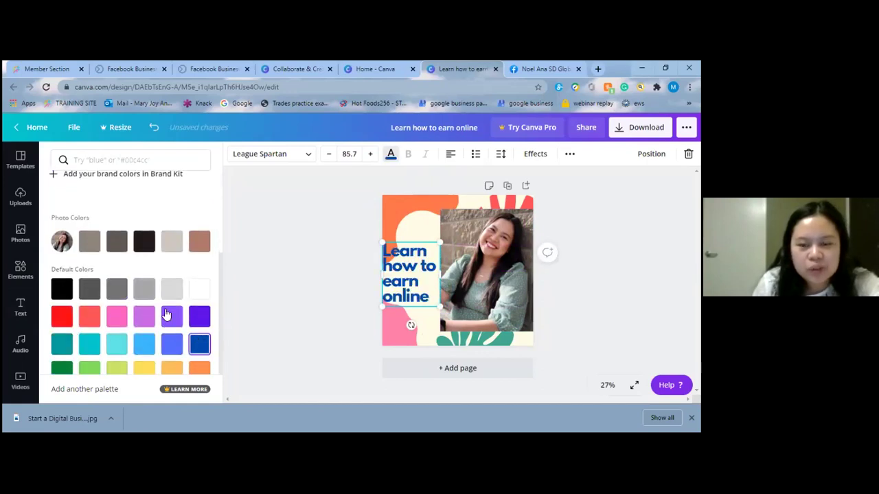
scroll(98, 290, "up", 4)
left_click(68, 210)
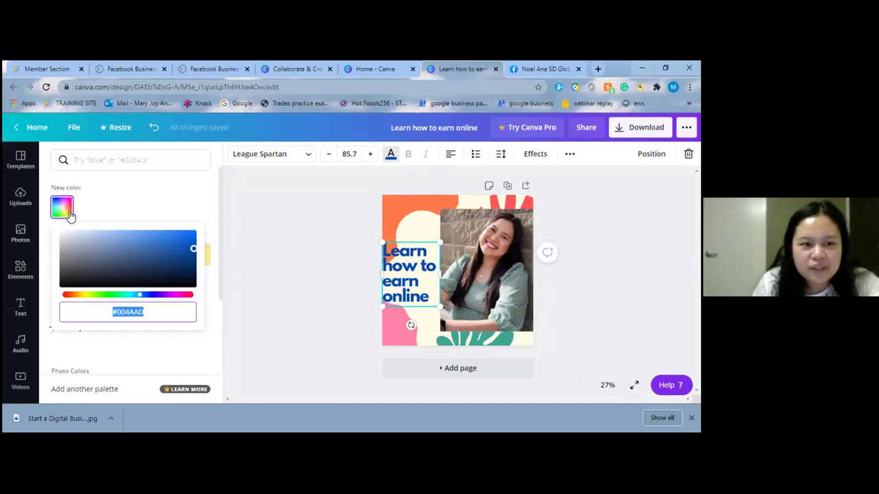
left_click_drag(190, 254, 293, 261)
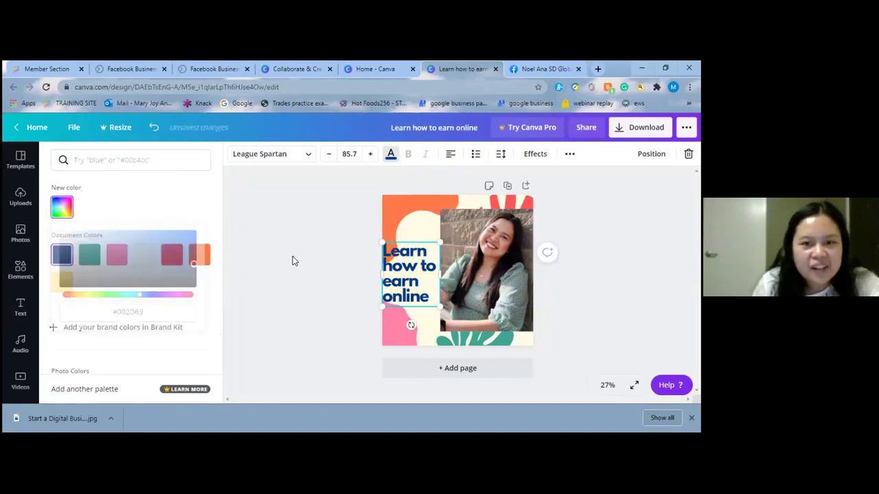
Try the Shadow effect on the headline and apply the Lift effect instead
left_click(535, 154)
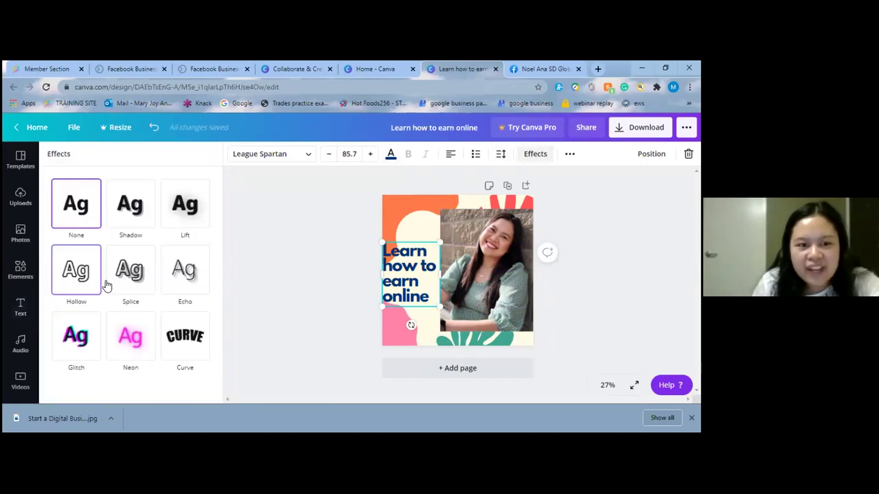
left_click(130, 213)
left_click(178, 215)
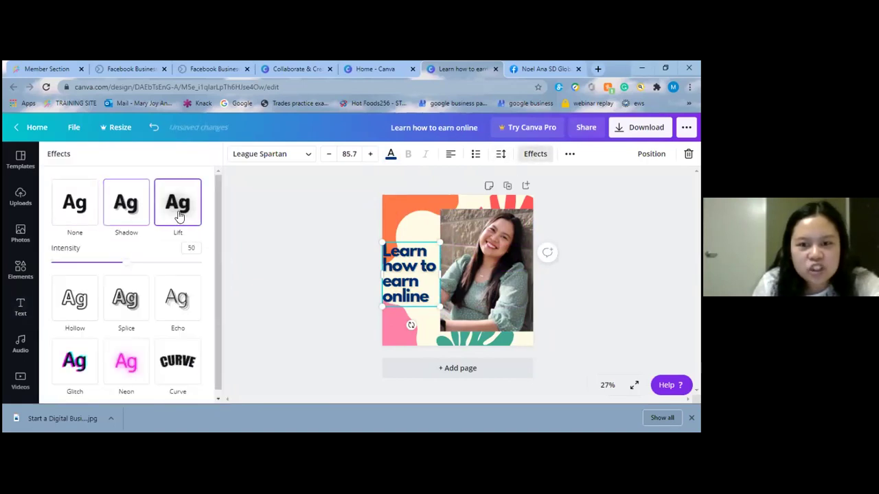
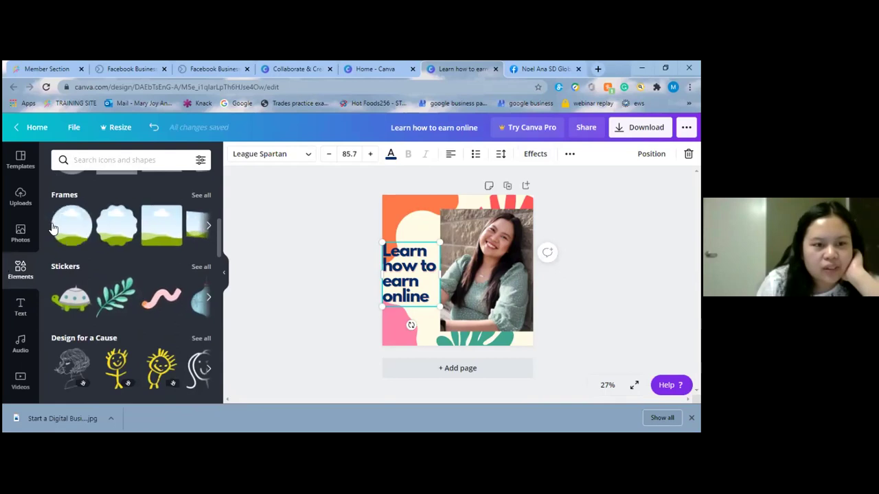
Add a circular frame to the post and fill it with the uploaded close-up portrait of the smiling woman
left_click(71, 226)
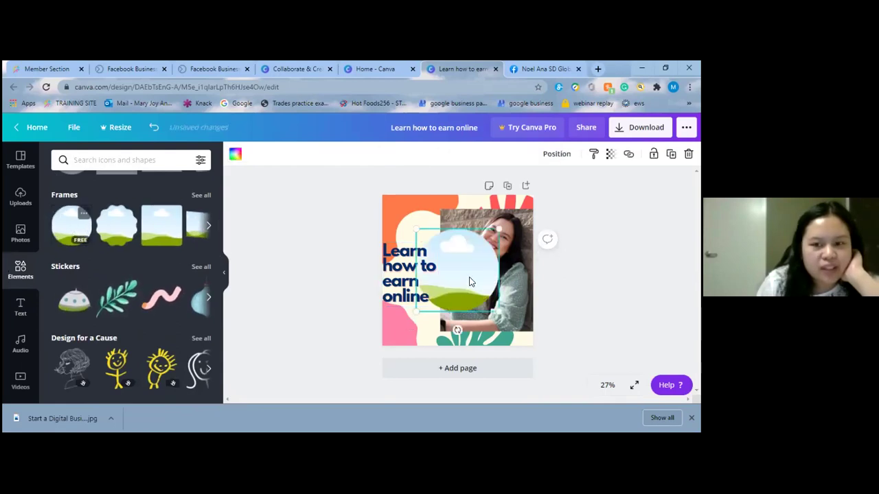
left_click(20, 231)
left_click(23, 199)
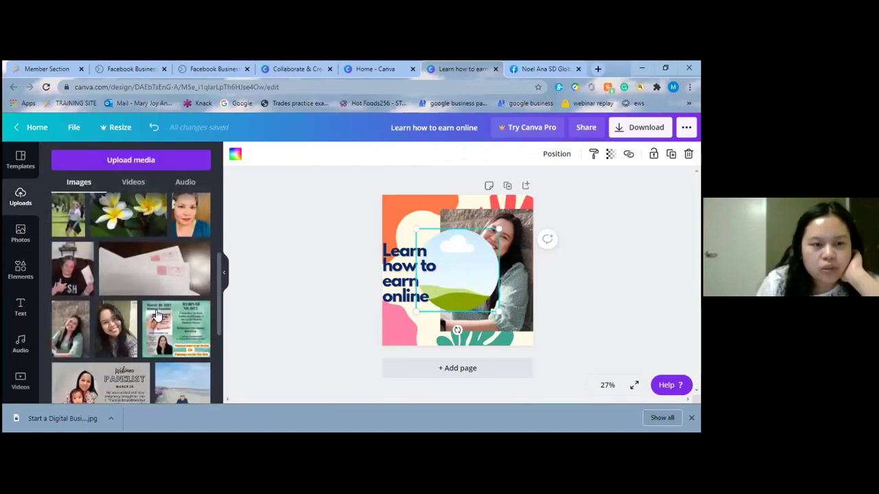
scroll(131, 295, "down", 2)
left_click(202, 277)
left_click_drag(117, 278, 454, 272)
Shrink the circular portrait into the post's lower-left area and move the headline above it, slightly in from the left edge
mouse_move(452, 303)
left_mouse_down()
mouse_move(447, 312)
mouse_move(444, 243)
mouse_move(458, 299)
mouse_move(472, 300)
mouse_move(462, 309)
left_mouse_up()
left_click_drag(438, 345, 424, 314)
left_click_drag(418, 274, 416, 229)
left_click_drag(427, 314, 427, 302)
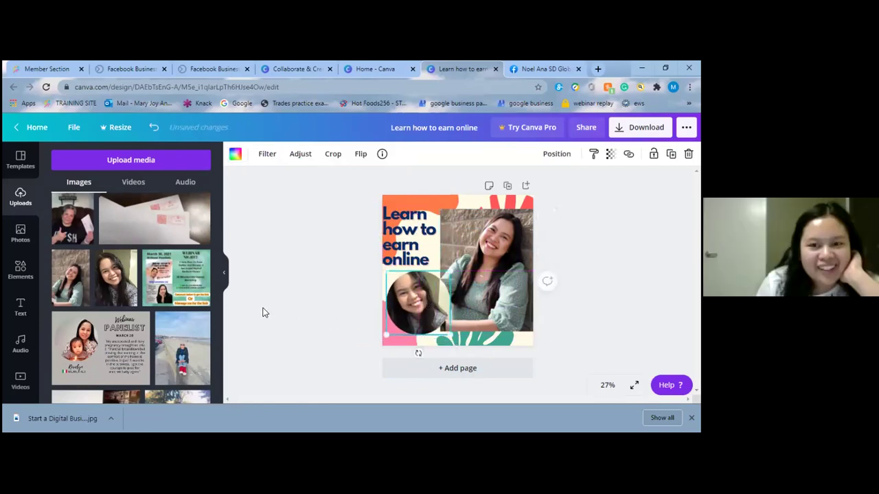
left_click(403, 254)
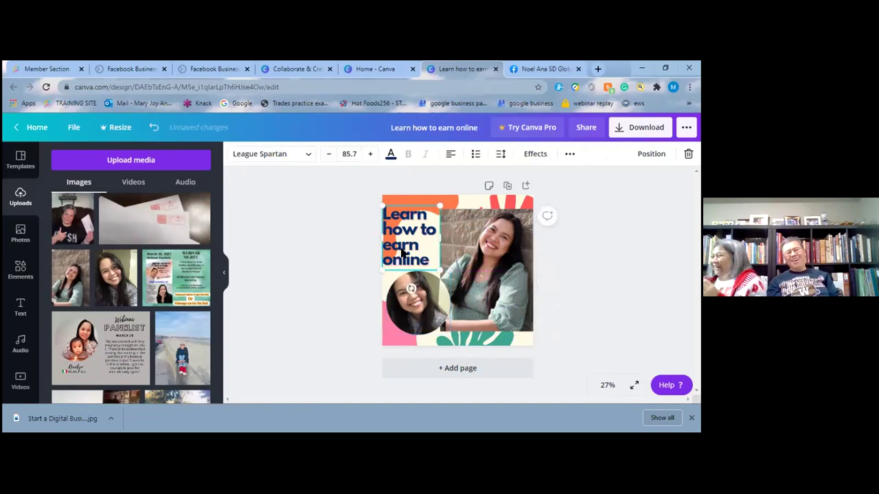
left_click_drag(404, 254, 408, 253)
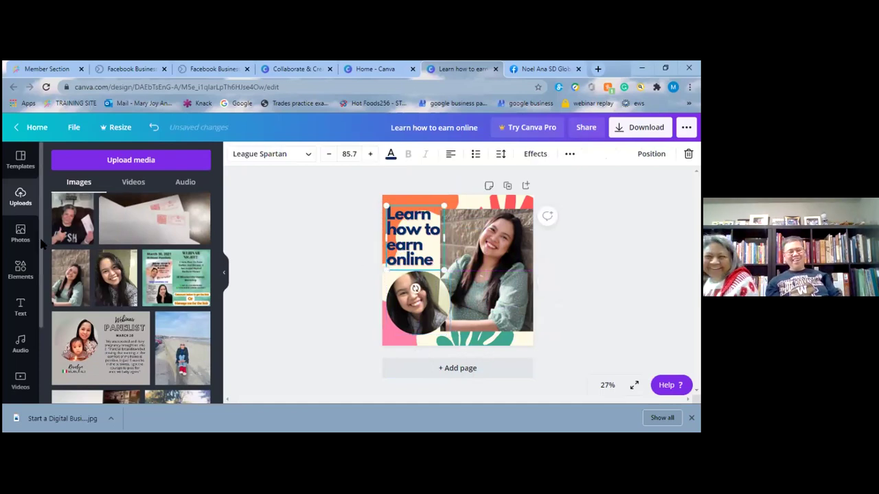
Add the recently used firework graphic and place it over the lower-right part of the large photo
left_click(20, 271)
scroll(143, 288, "down", 3)
scroll(143, 289, "up", 5)
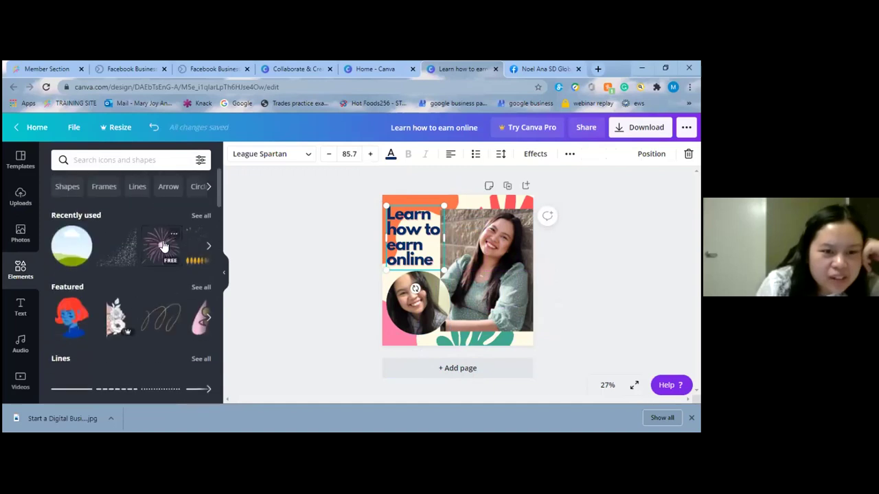
left_click(182, 244)
left_click_drag(469, 280, 479, 335)
Search the elements for "Usa" and place the free rectangular American flag between the headline and the woman's face
left_click(103, 159)
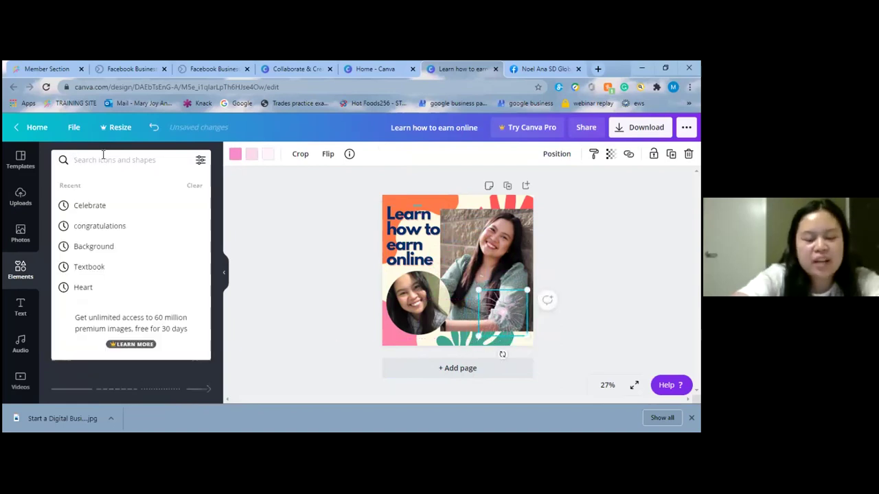
type("usa")
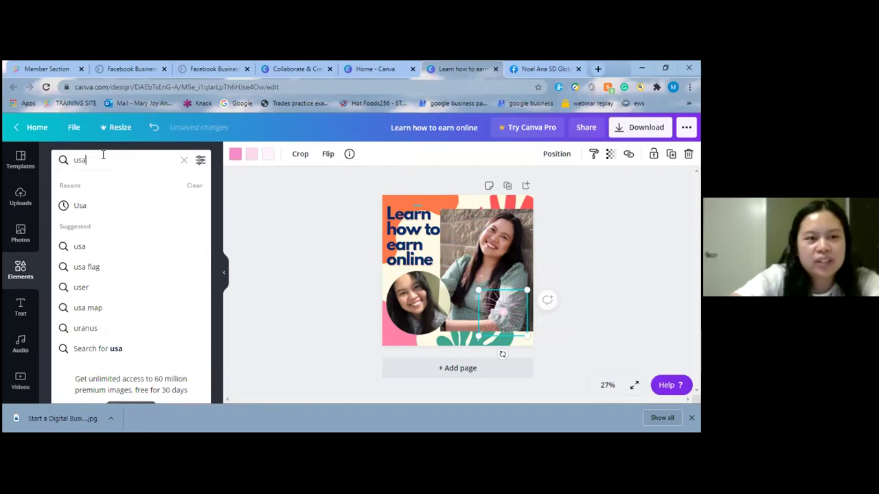
left_click(113, 204)
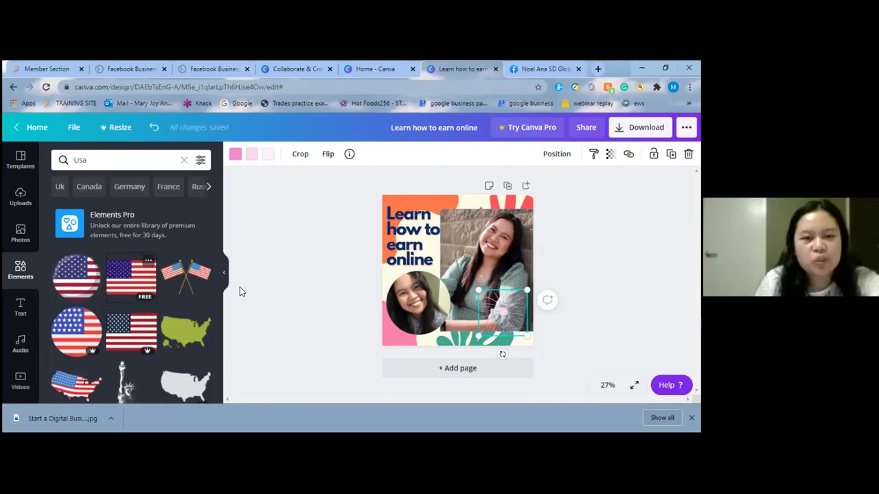
left_click(135, 281)
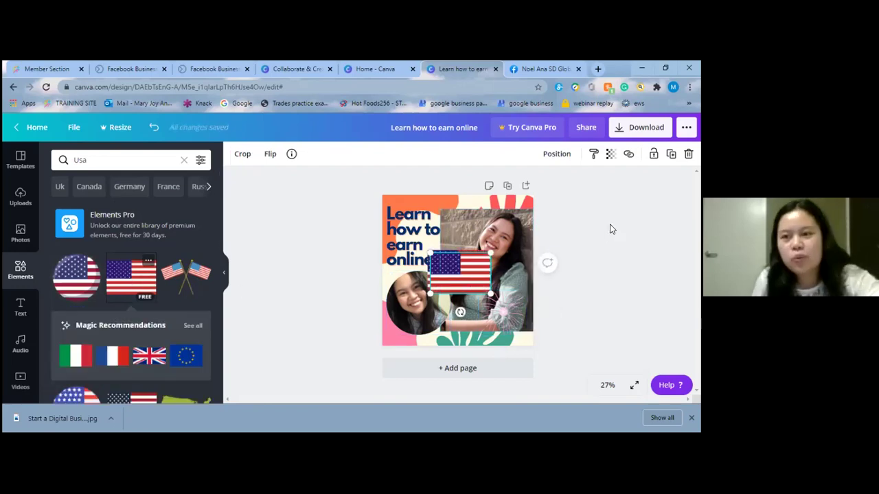
mouse_move(471, 281)
left_mouse_down()
mouse_move(460, 303)
mouse_move(458, 275)
left_mouse_up()
left_click_drag(455, 307, 456, 318)
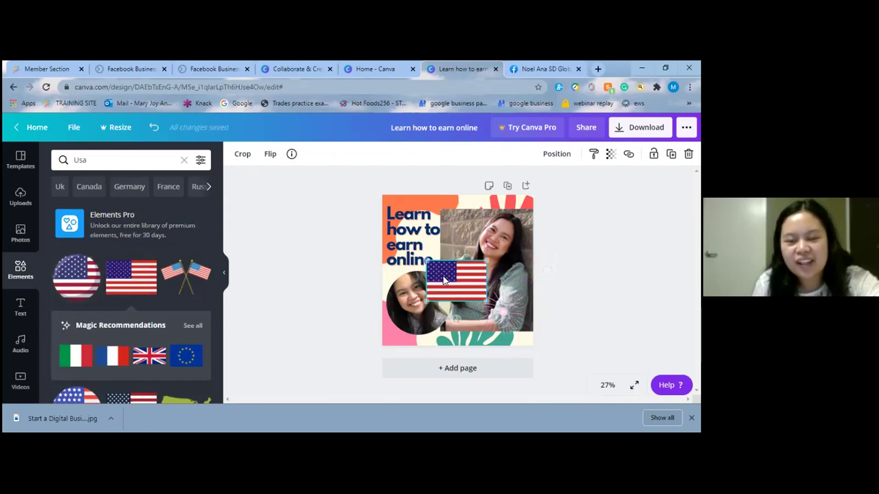
left_click_drag(460, 256, 462, 224)
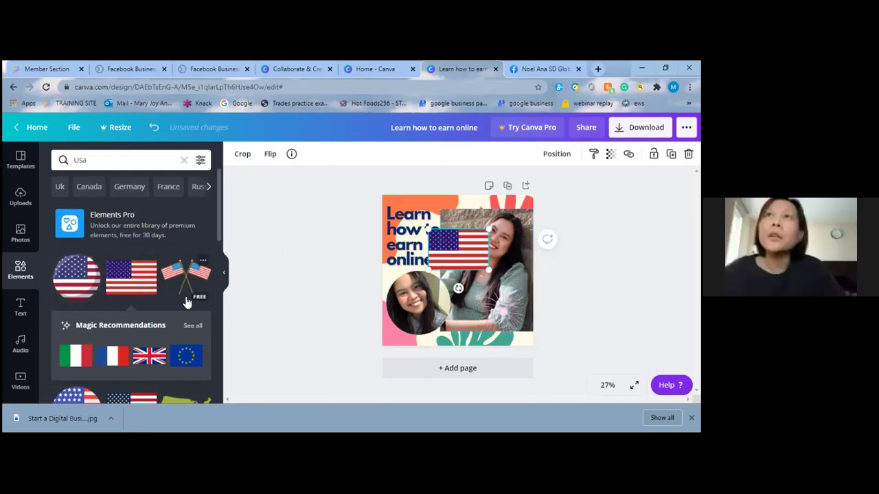
Add a heading reading "Register now" and shrink it to about size 44.7 beneath the flag
scroll(12, 308, "down", 3)
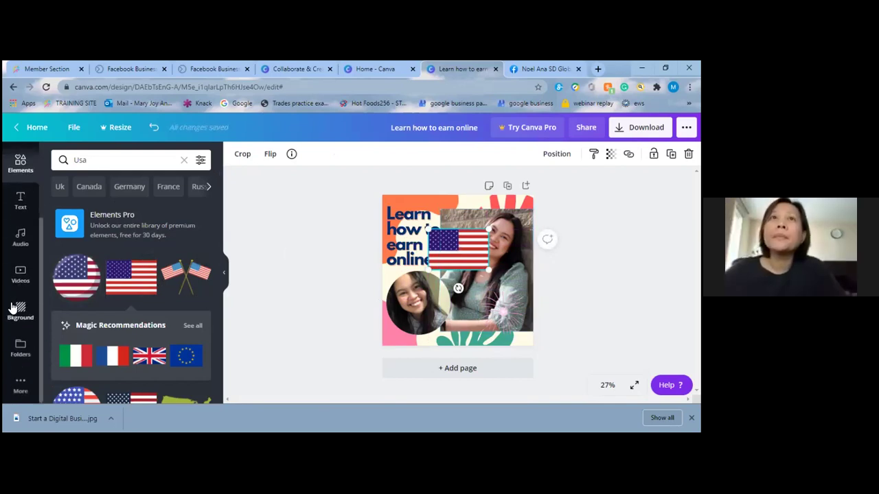
scroll(13, 308, "up", 3)
scroll(13, 307, "down", 3)
scroll(13, 308, "up", 3)
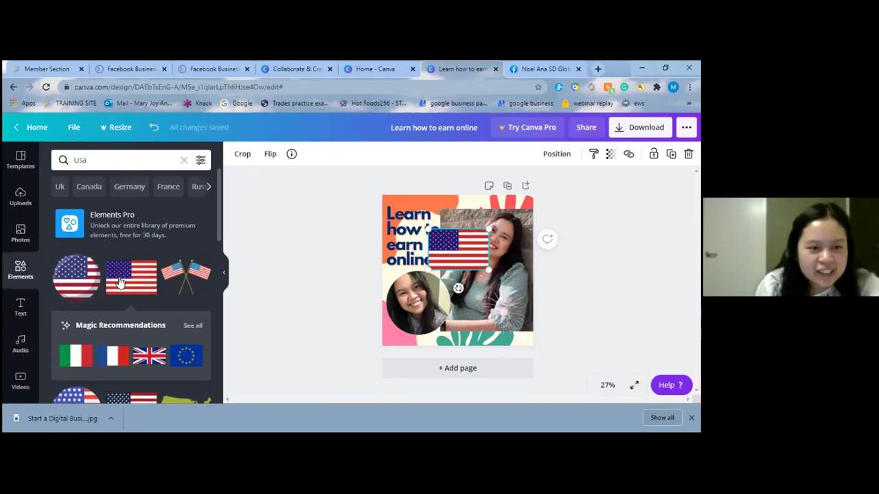
left_click(24, 306)
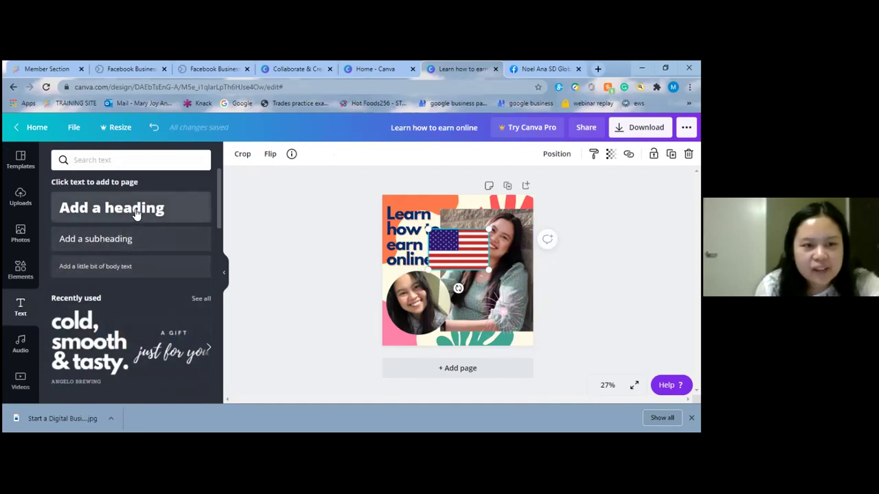
left_click(140, 210)
left_click(469, 289)
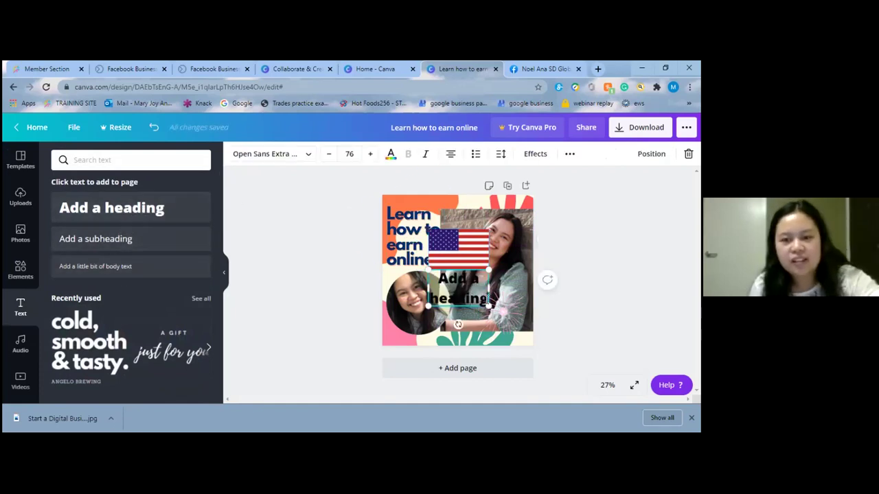
mouse_move(435, 281)
left_mouse_down()
mouse_move(482, 298)
mouse_move(436, 280)
left_mouse_up()
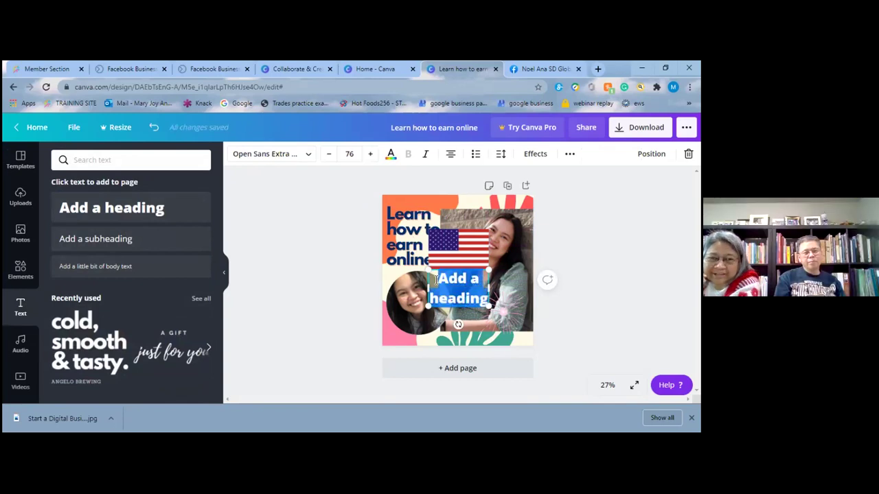
key("BackSpace")
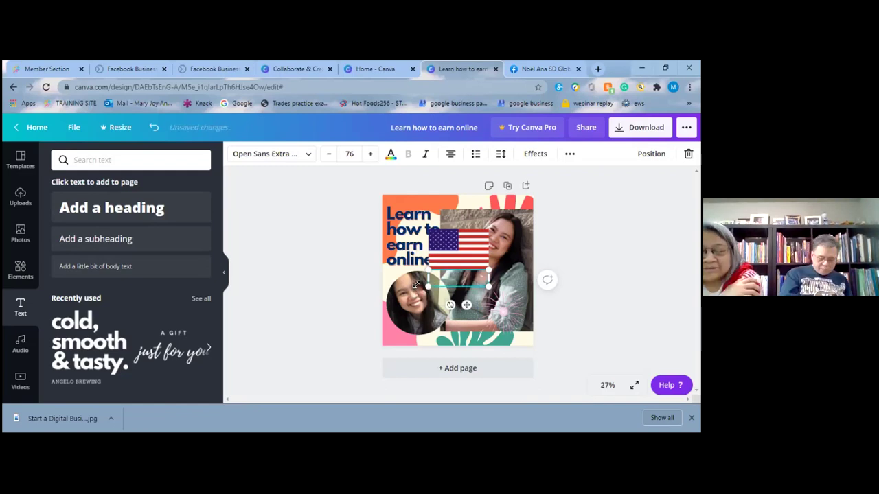
type("Register now")
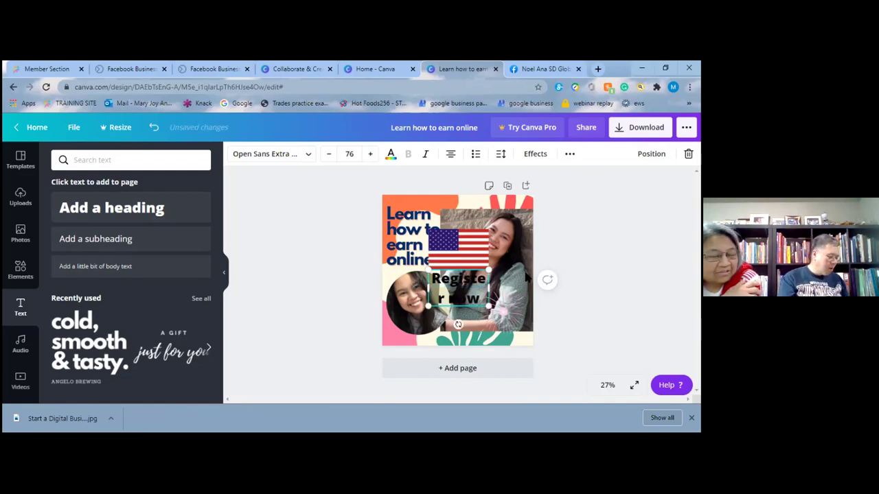
mouse_move(489, 294)
left_mouse_down()
mouse_move(515, 292)
mouse_move(495, 281)
mouse_move(478, 285)
left_mouse_up()
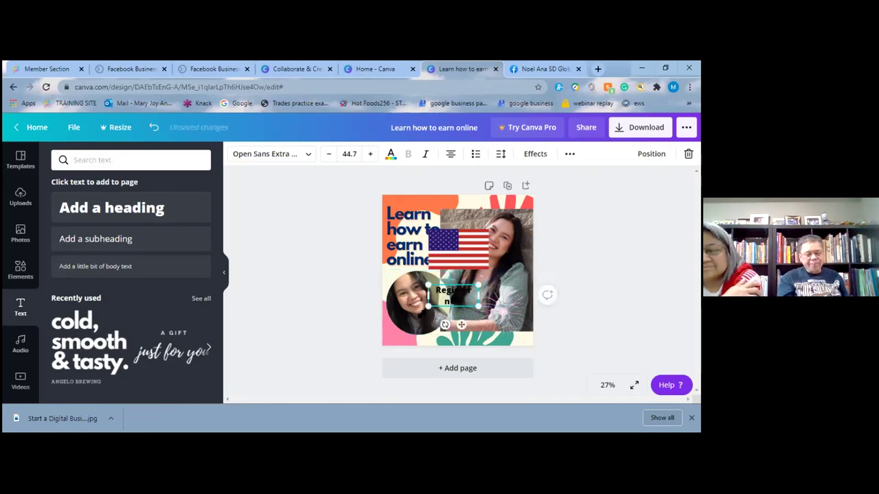
Delete the circular portrait together with its frame
left_click(415, 302)
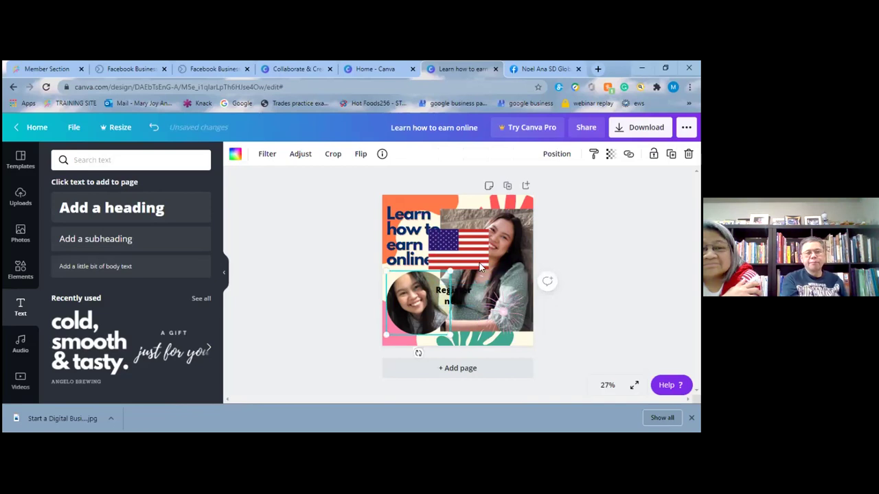
key("Delete")
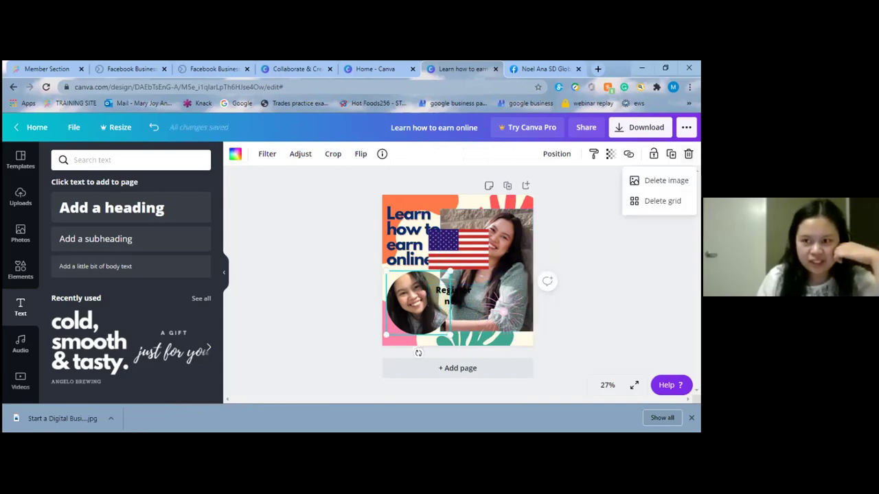
key("Delete")
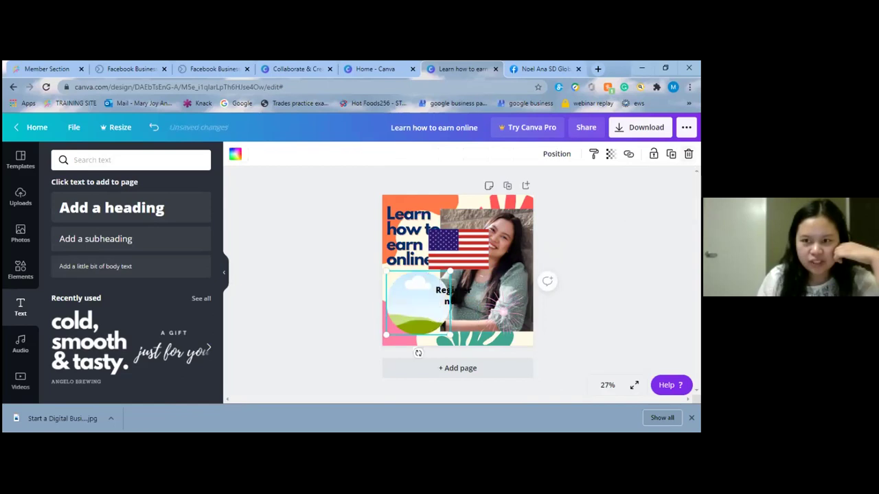
key("Delete")
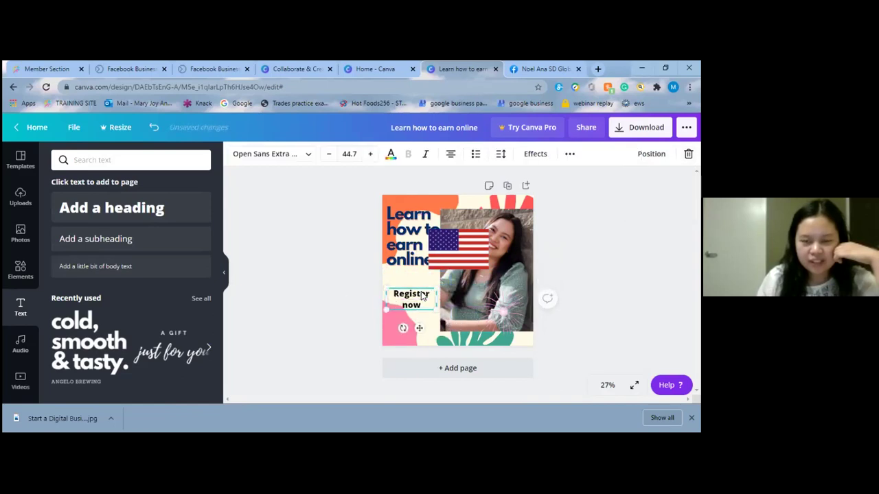
Try the "Register now" text over the large photo, then return it to the empty area below the headline
left_click(412, 251)
left_click(416, 300)
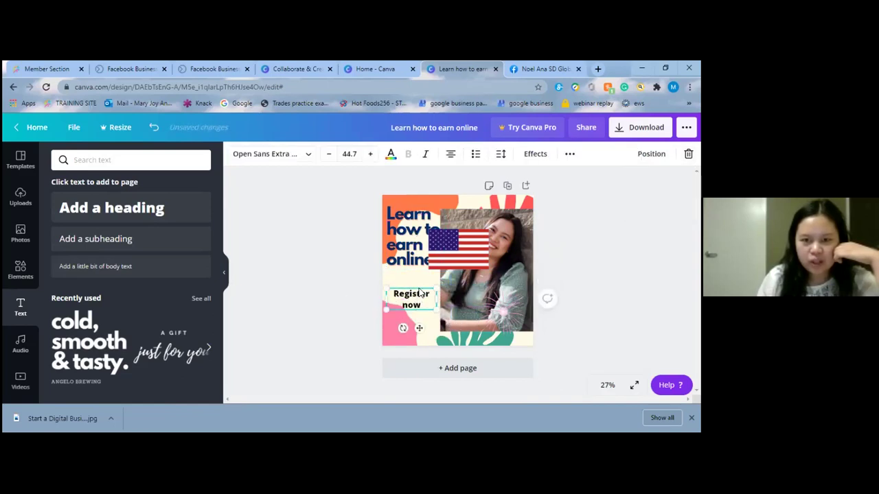
left_click_drag(420, 294, 507, 292)
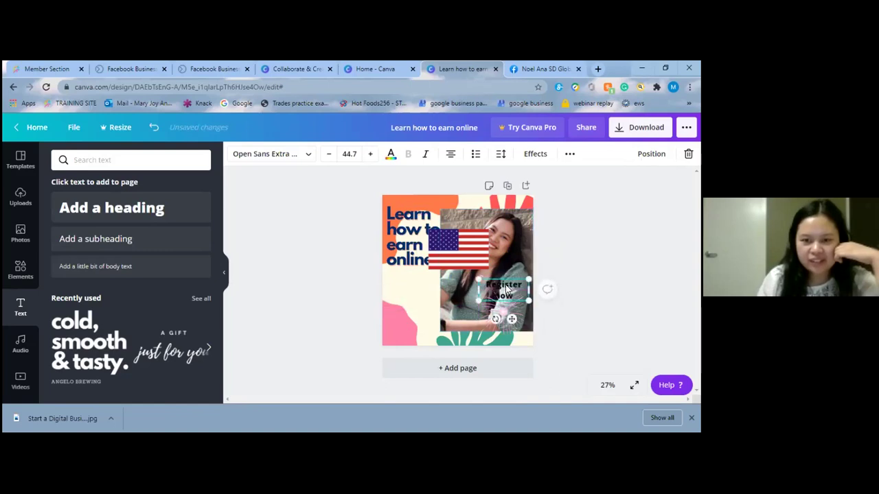
key("ctrl+z")
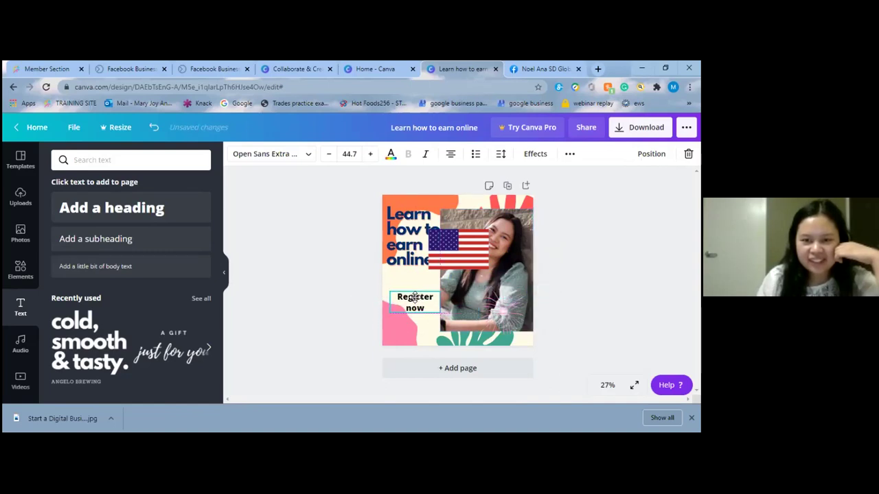
Remove the American flag and lower the headline and the "Register now" text in the space beside the photo
left_click(460, 254)
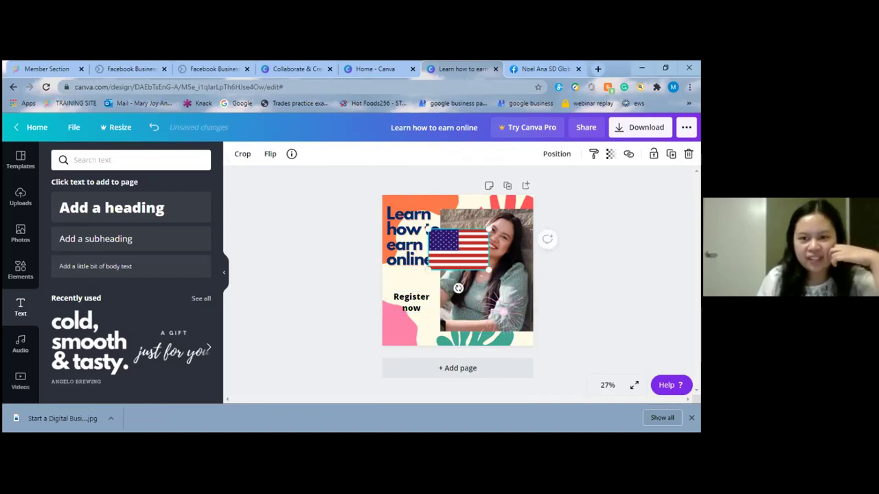
key("ctrl+z")
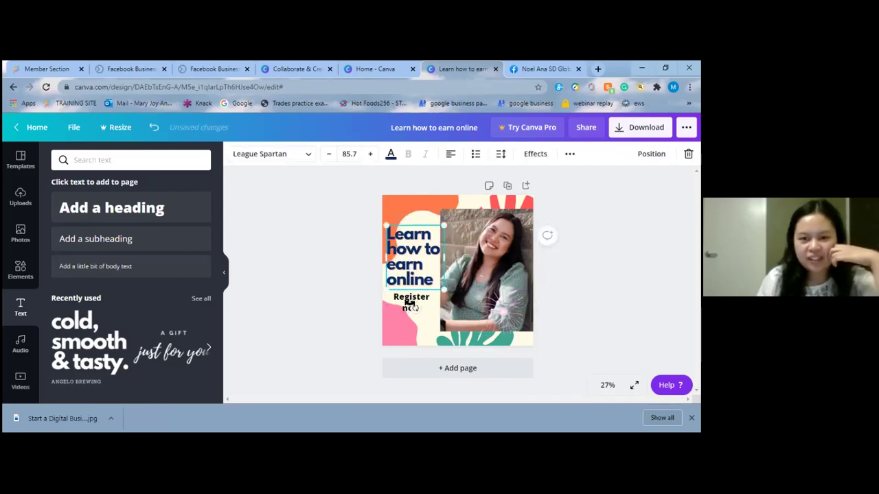
left_click(332, 307)
left_click(410, 302)
left_click_drag(410, 302, 410, 313)
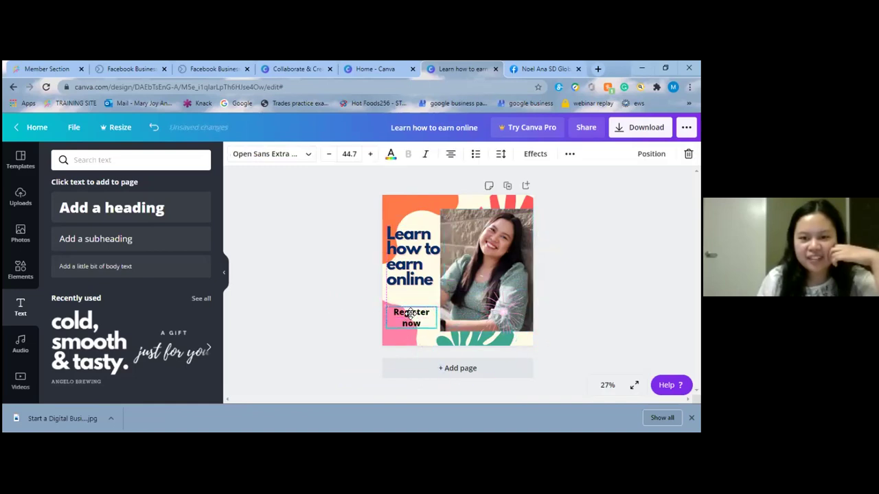
left_click(412, 271)
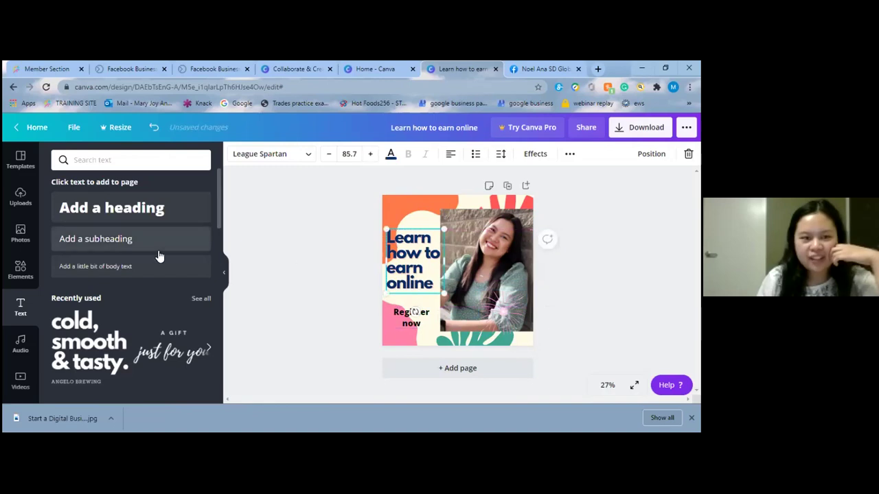
Add the personal website address as a heading at size 49.1 along the post's bottom edge and nudge "Register now" up above it
left_click(157, 216)
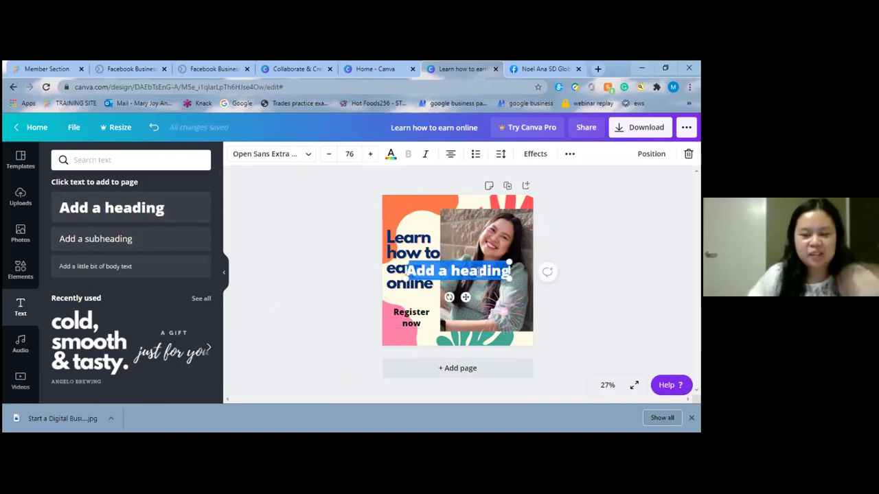
key("BackSpace")
type("www.simpliymaryjoy.com")
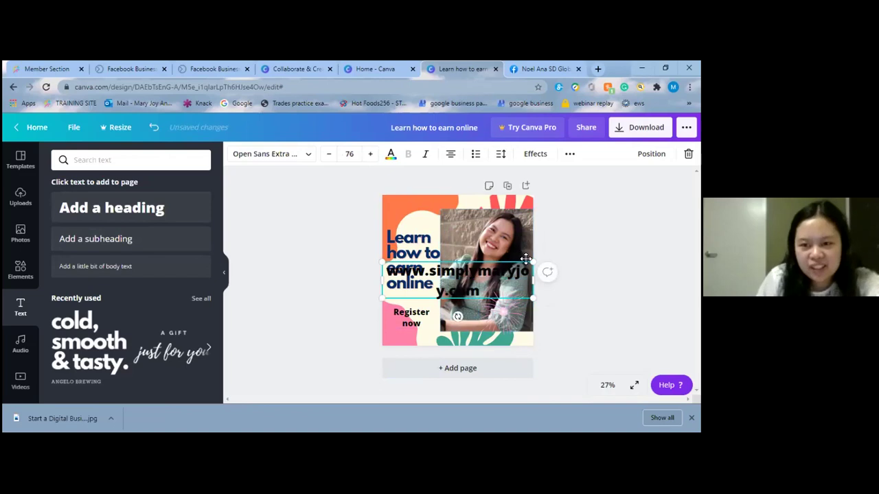
left_click_drag(531, 263, 513, 291)
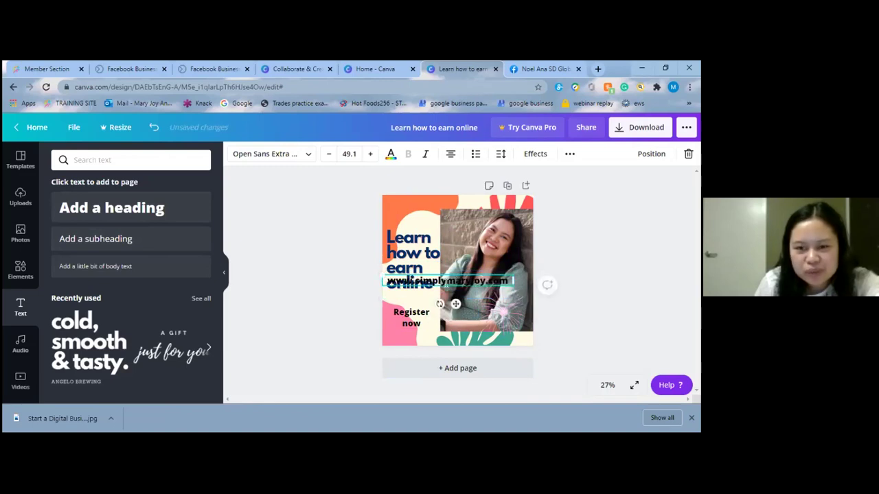
left_click_drag(458, 312, 465, 360)
left_click(416, 315)
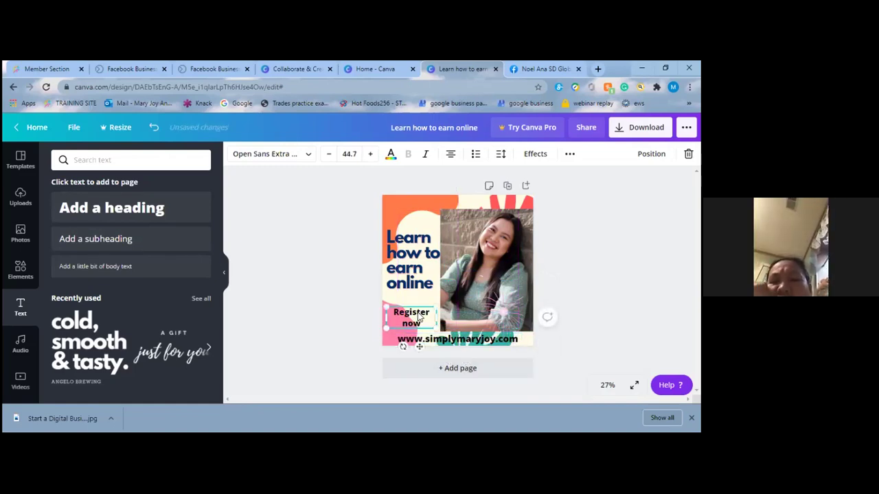
left_click_drag(419, 346, 419, 343)
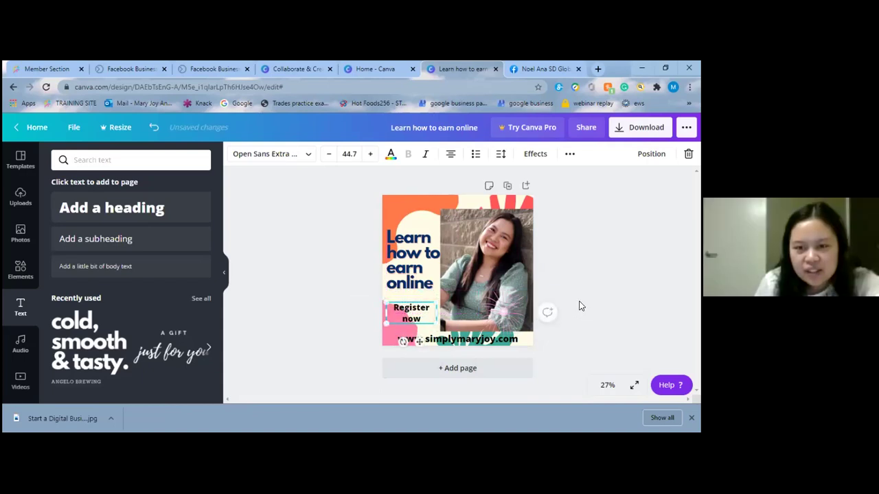
Color the "Register now" text and the website address in the bright red default color
left_click(575, 336)
left_click(412, 312)
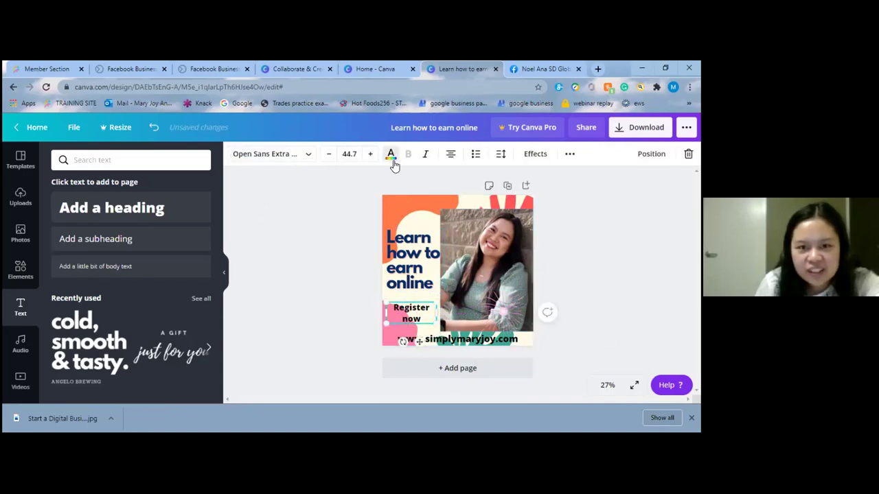
left_click(391, 155)
left_click(169, 287)
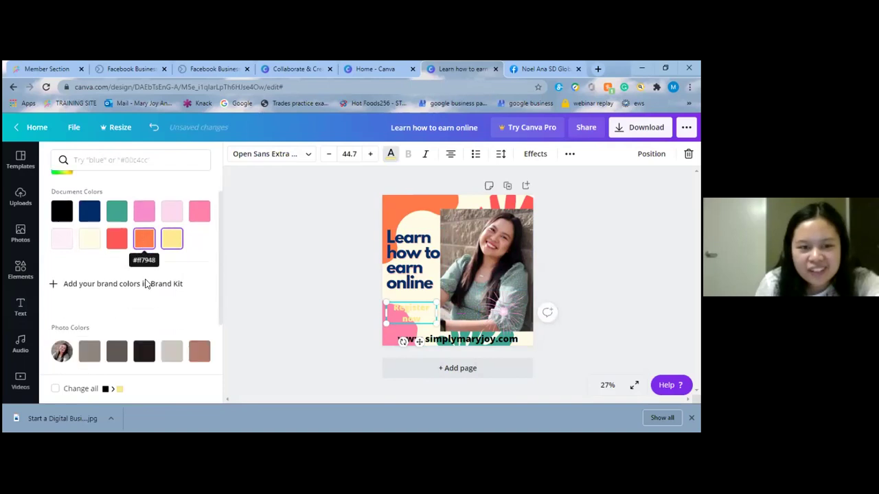
scroll(158, 309, "down", 3)
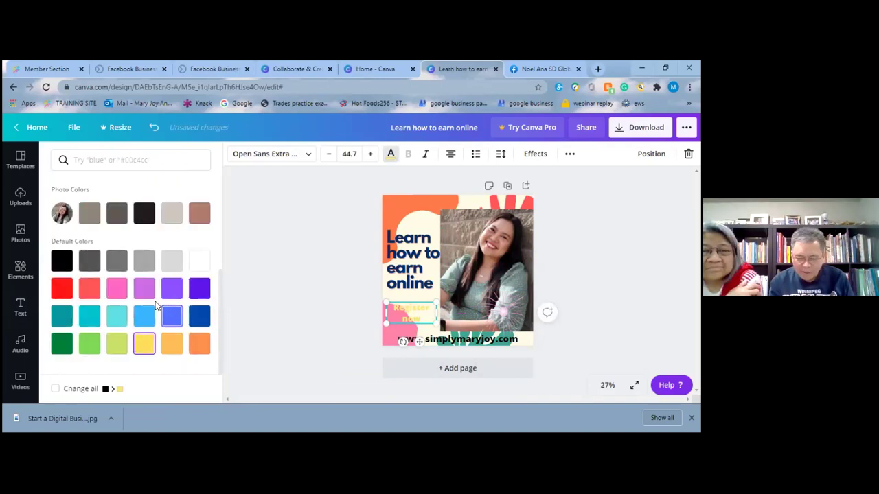
left_click(61, 288)
left_click(404, 338)
left_click(61, 289)
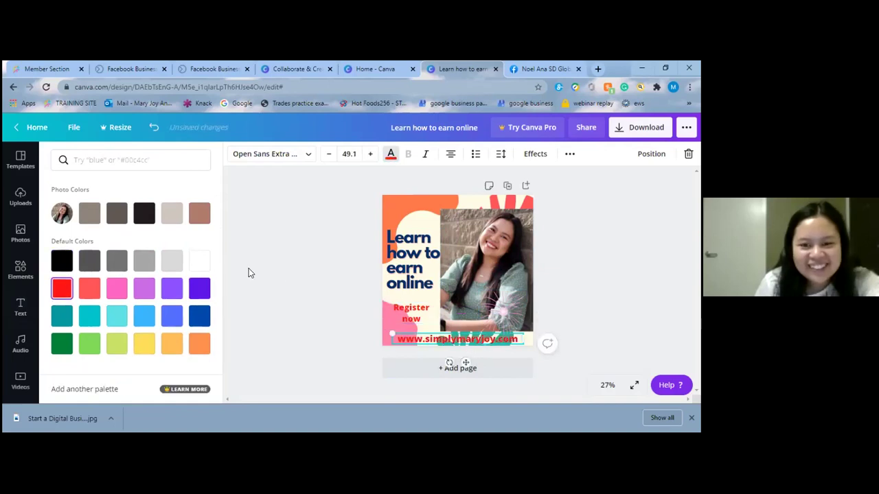
Shift the large photo slightly upward so it clears the website address along the post's bottom edge
key("Escape")
left_click(333, 320)
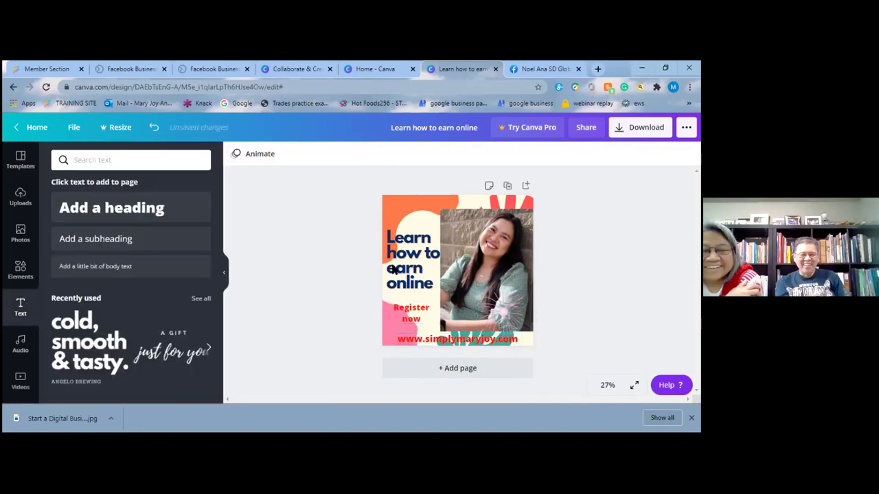
left_click(508, 256)
left_click_drag(507, 266, 507, 260)
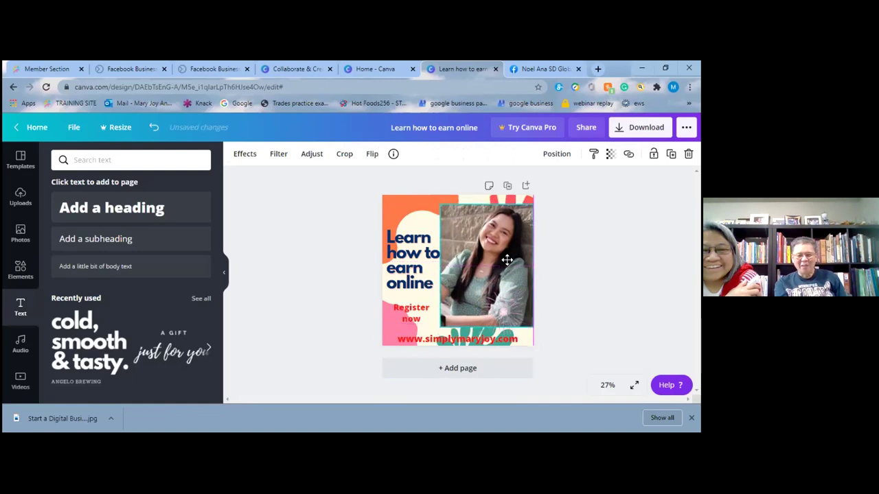
left_click(270, 326)
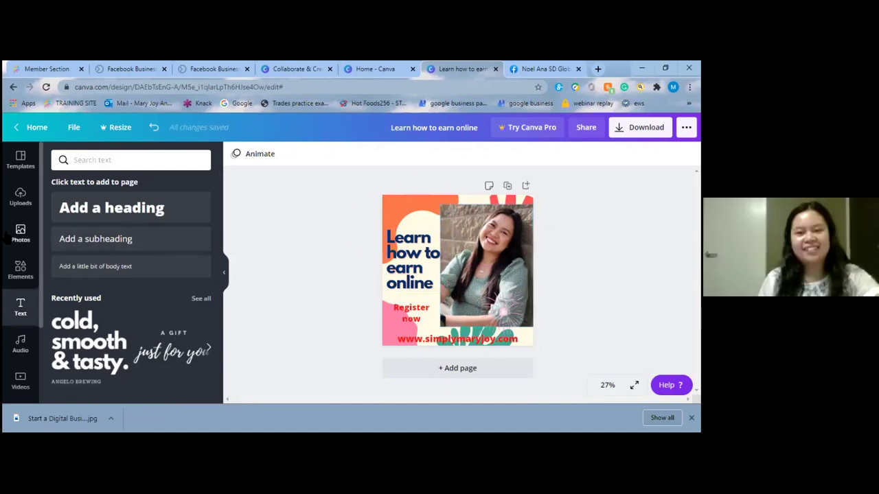
Try the Splice text effect on the website address with the bright red document color
left_click(410, 312)
left_click(474, 339)
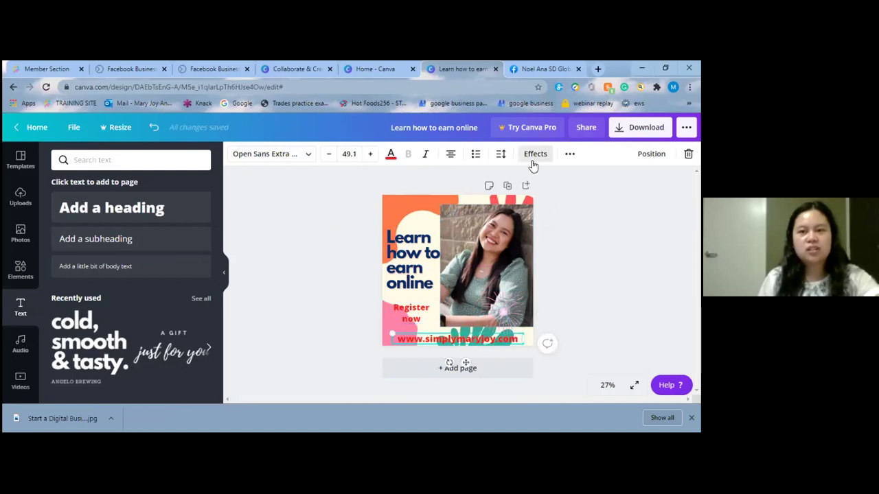
left_click(530, 155)
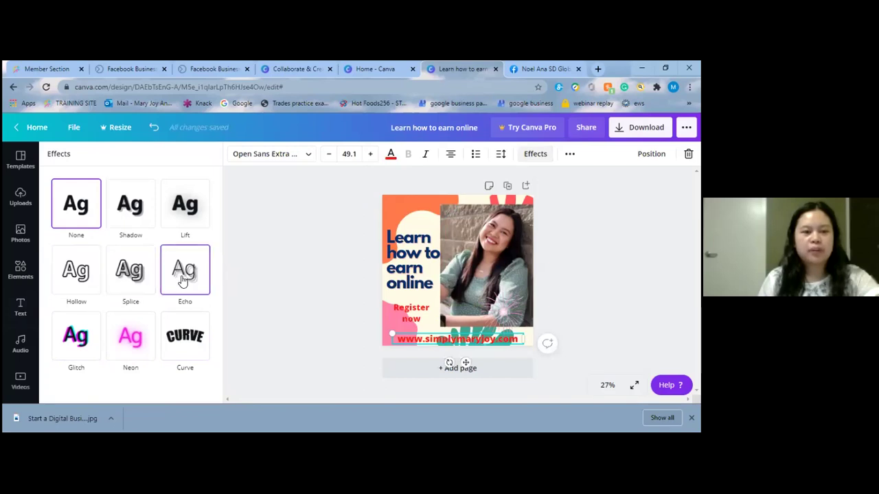
left_click(137, 278)
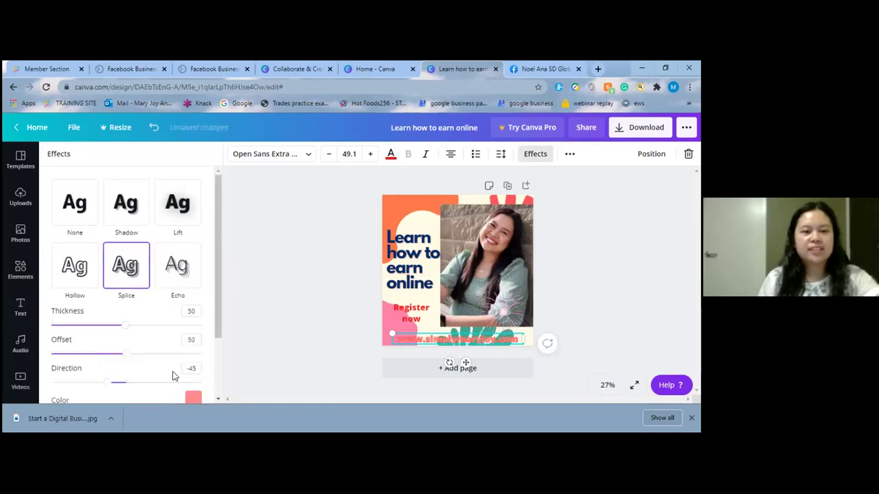
scroll(174, 375, "down", 2)
left_click(193, 317)
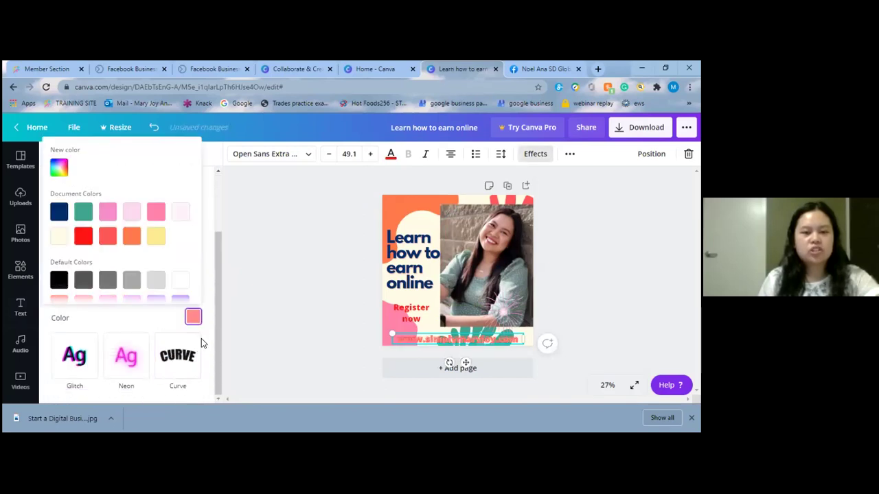
left_click(83, 236)
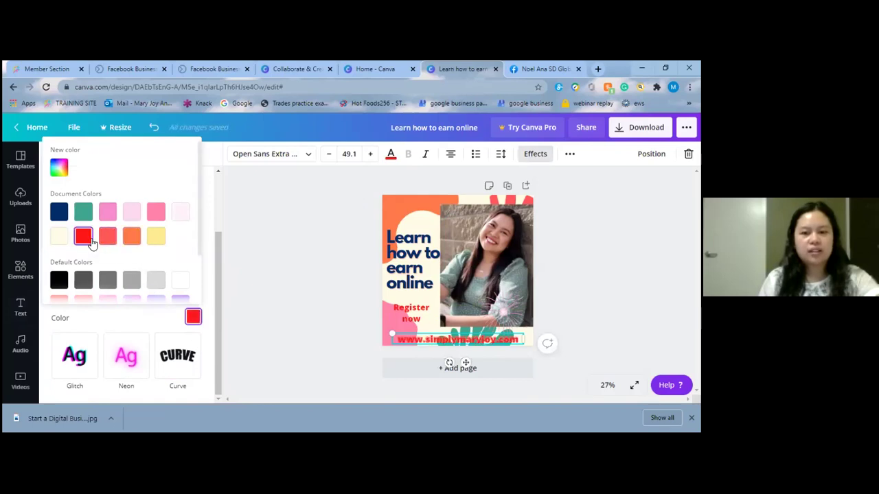
left_click(201, 273)
Try the Lift effect at intensity 71 and a white Shadow effect on the website address
left_click(189, 218)
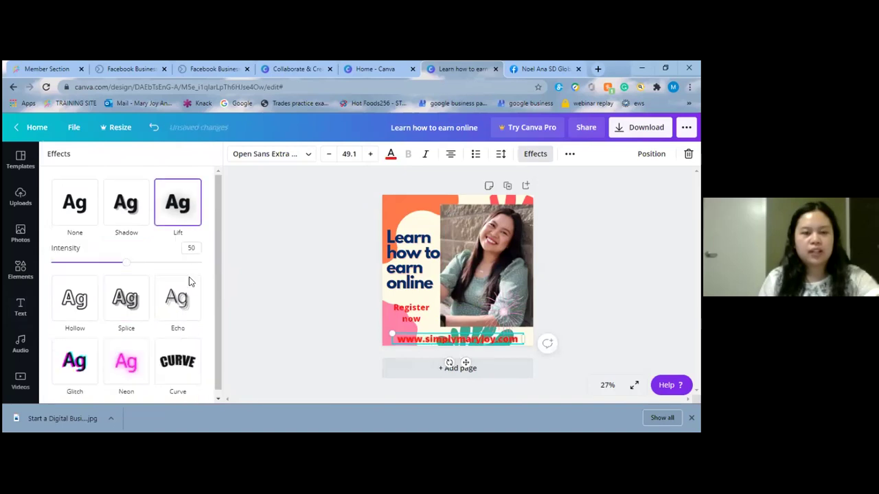
left_click_drag(125, 263, 159, 275)
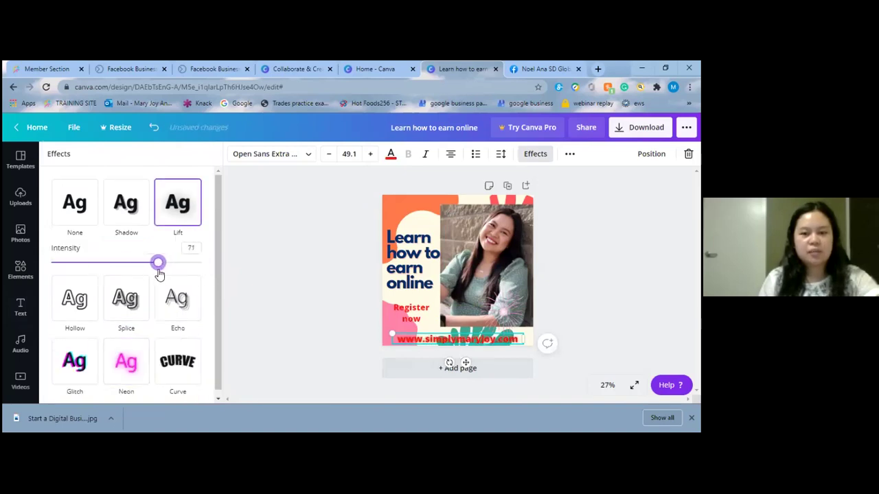
left_click(127, 208)
left_click(193, 366)
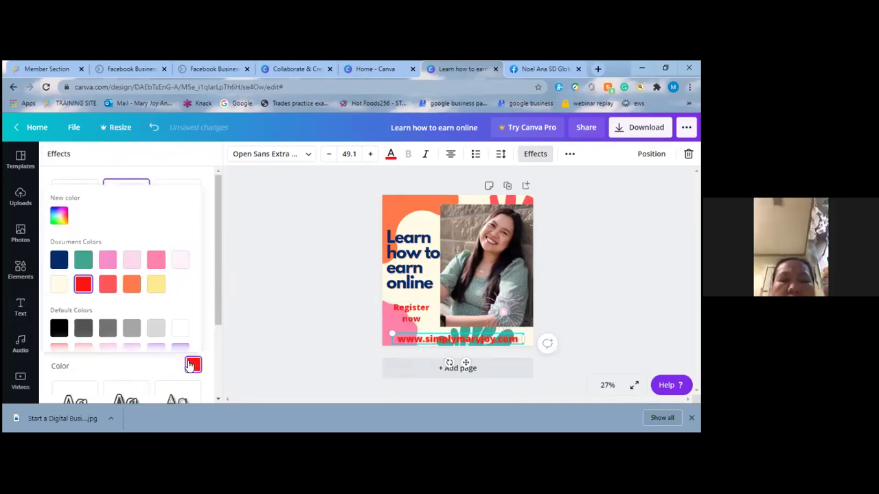
left_click(181, 329)
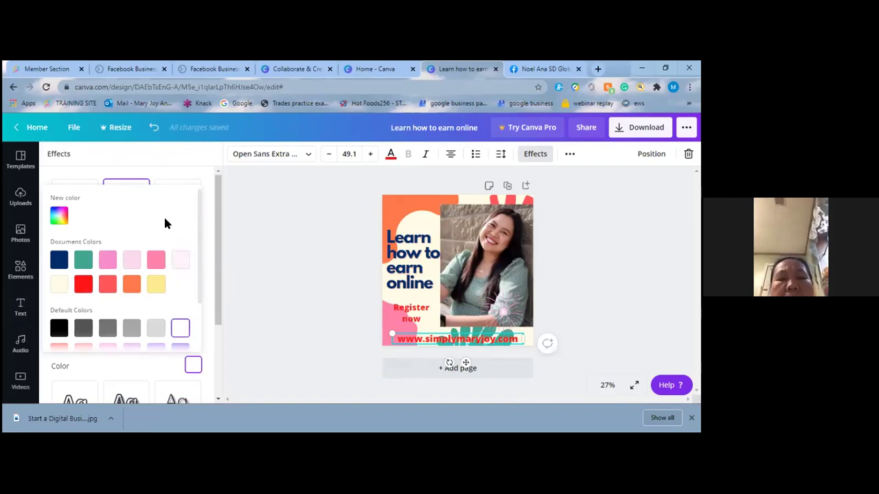
left_click(206, 227)
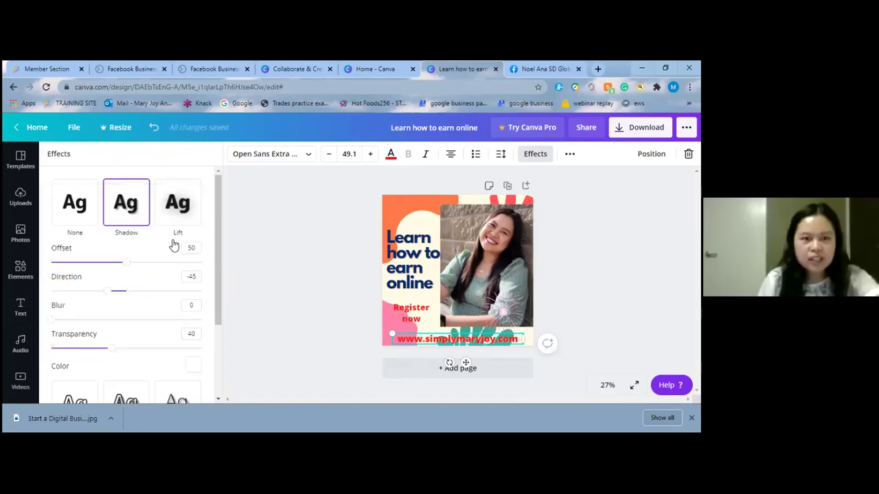
Try the Lift effect on the website address again, raising its intensity to 81
left_click(177, 203)
left_click_drag(112, 268, 147, 270)
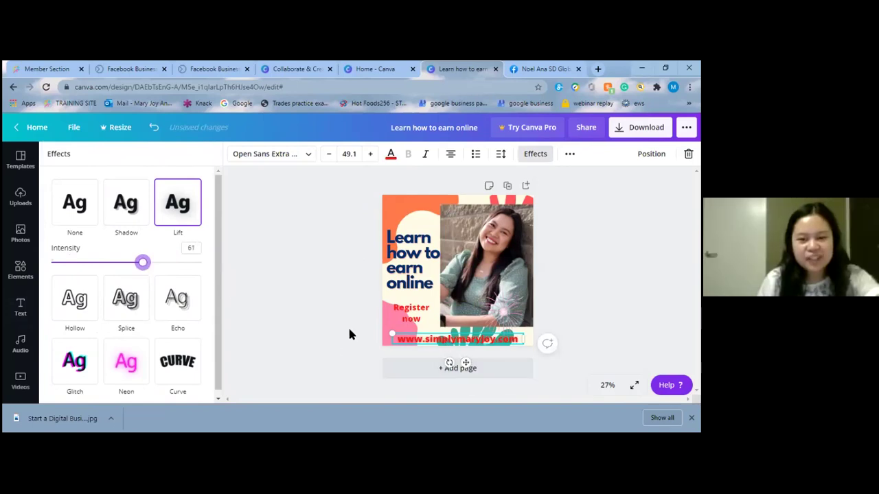
left_click_drag(143, 271, 173, 268)
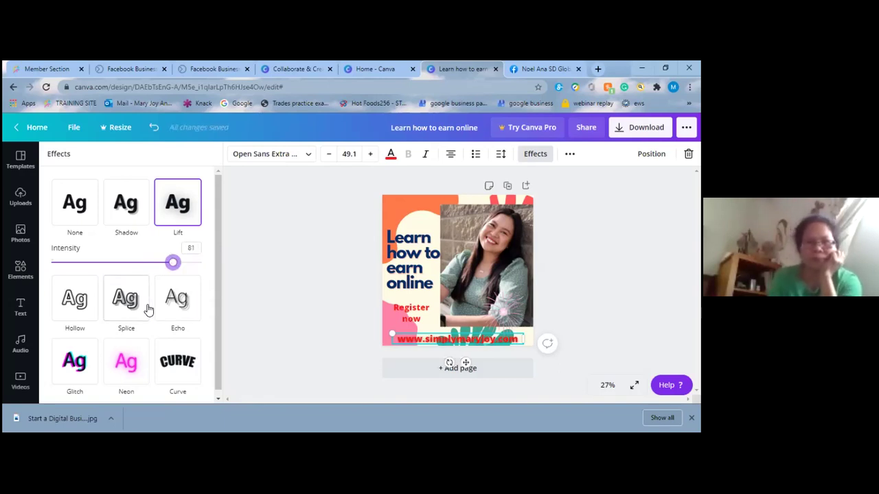
Try the Hollow effect at thickness 100, the Glitch effect and the Neon effect at intensity 100 on the website address
left_click(81, 294)
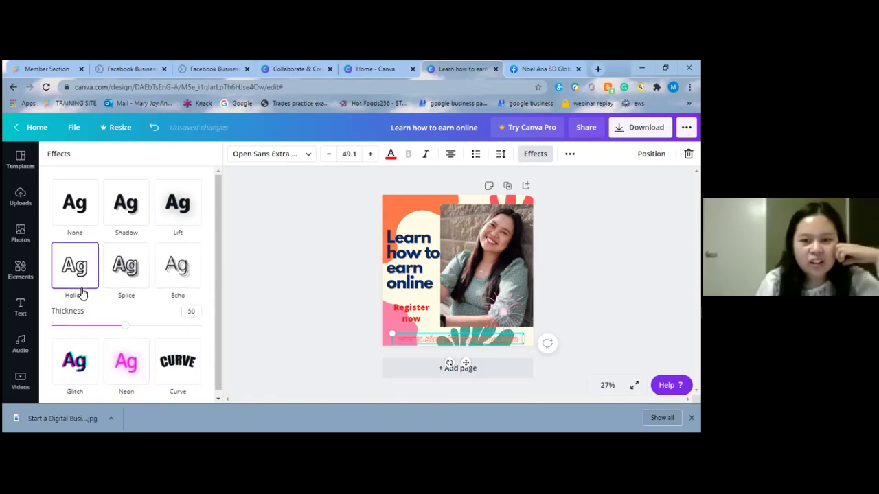
left_click_drag(125, 331, 201, 328)
left_click(77, 361)
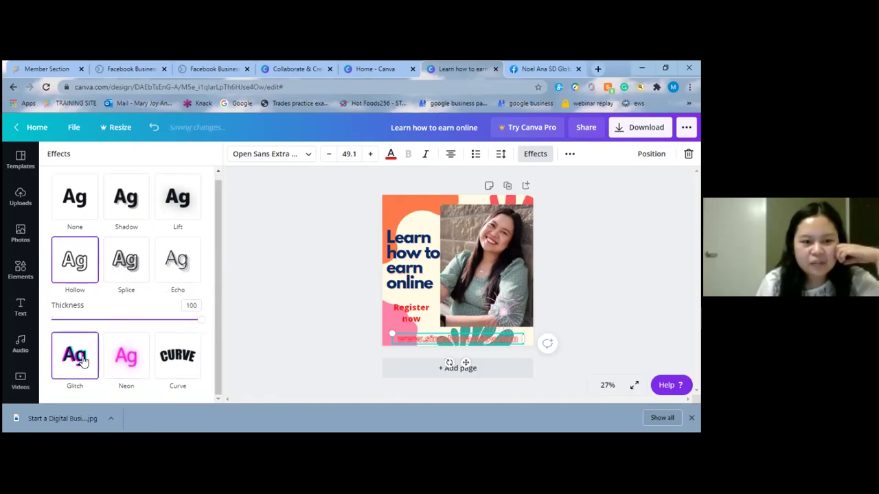
left_click(137, 333)
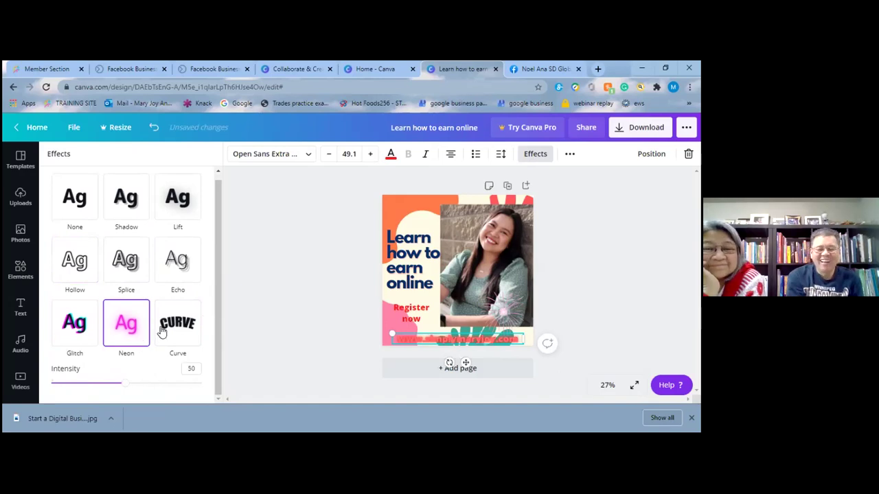
left_click_drag(125, 384, 206, 374)
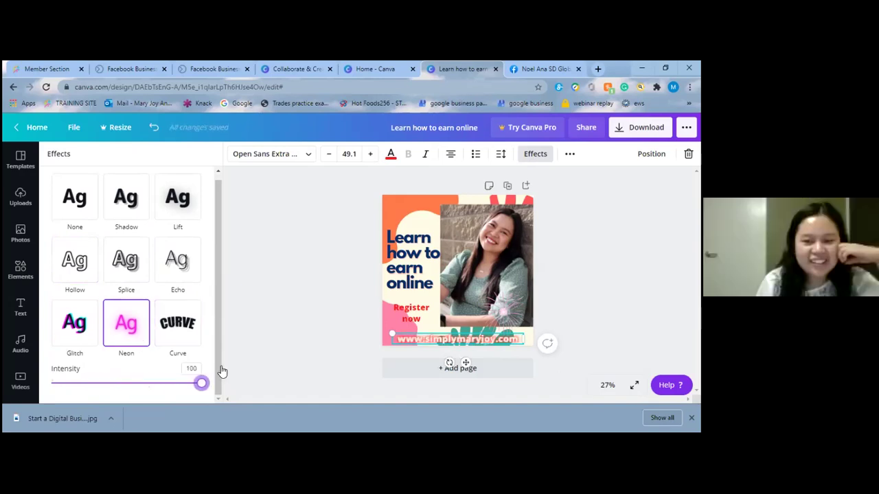
Apply the Curve effect to the website address with a curve value of -12
left_click(177, 323)
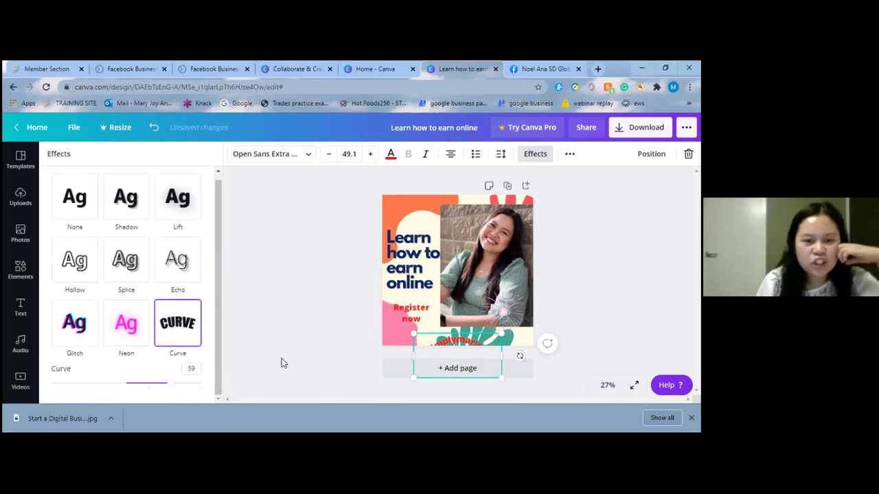
left_click_drag(170, 389, 118, 385)
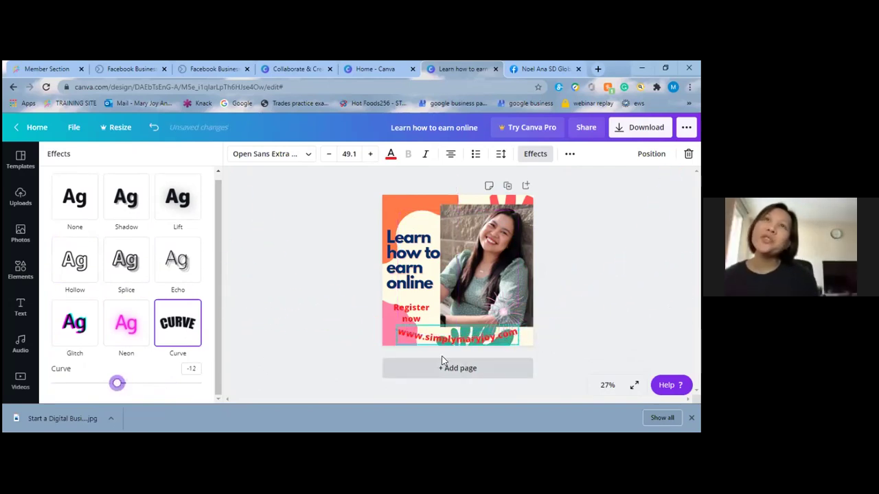
left_click(310, 336)
Nudge the "Register now" text slightly upward, away from the curved website address
left_click(421, 318)
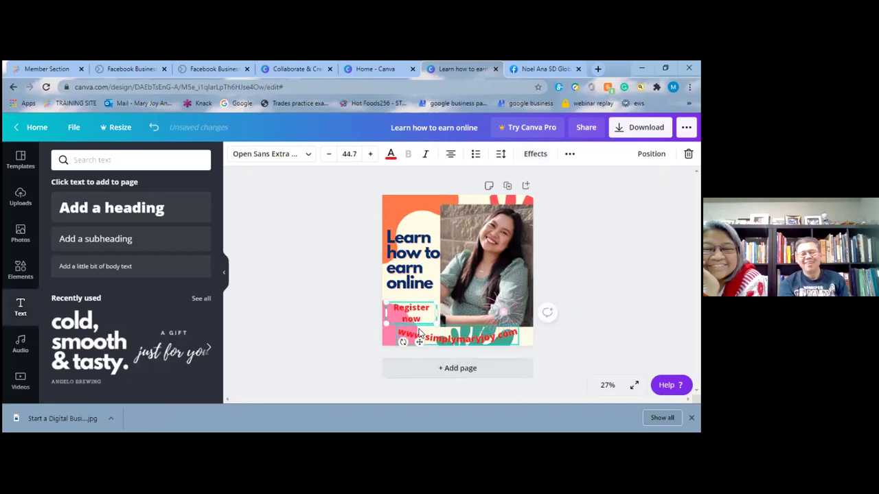
left_click_drag(418, 336, 418, 332)
left_click(317, 318)
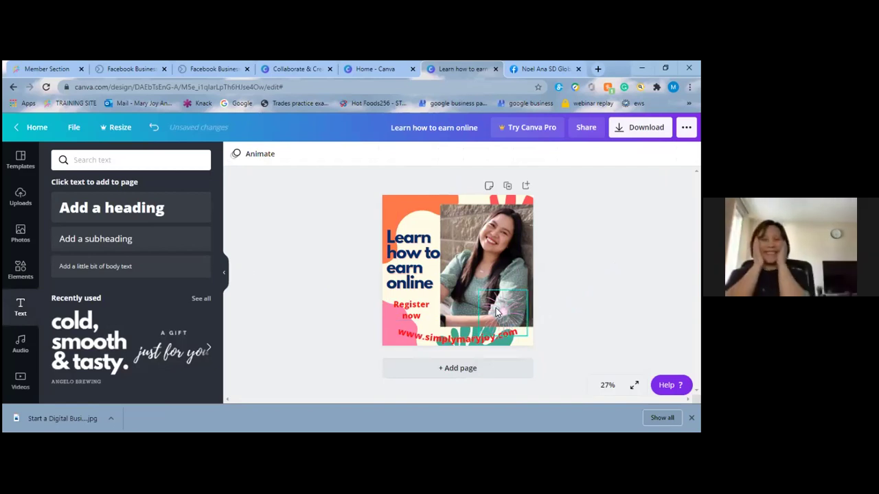
Move the pink firework graphic off the photo into the cream area above the "Learn how to earn online" headline
left_click(518, 318)
left_click_drag(525, 336, 421, 219)
left_click(310, 313)
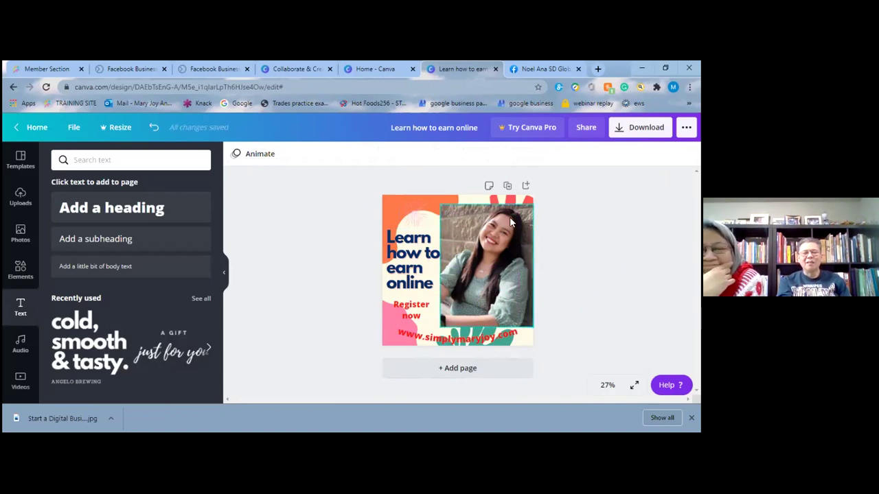
Download the finished Instagram post as a JPG file
left_click(619, 129)
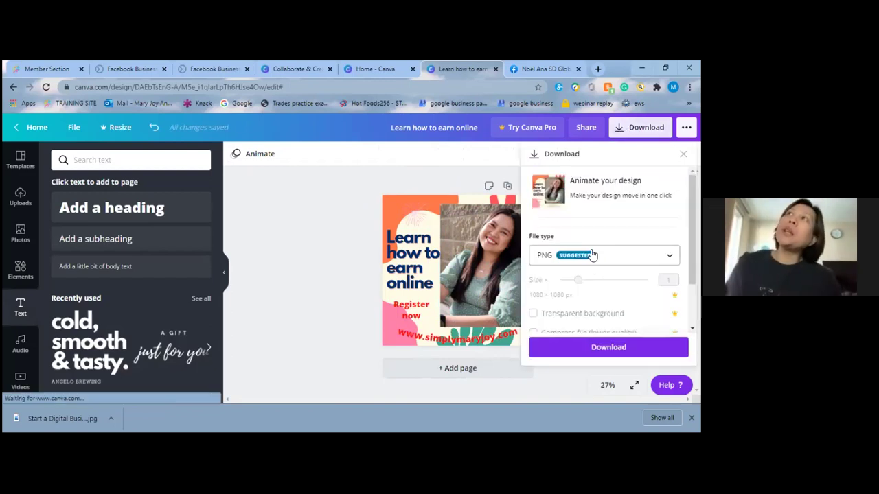
left_click(589, 254)
left_click(579, 266)
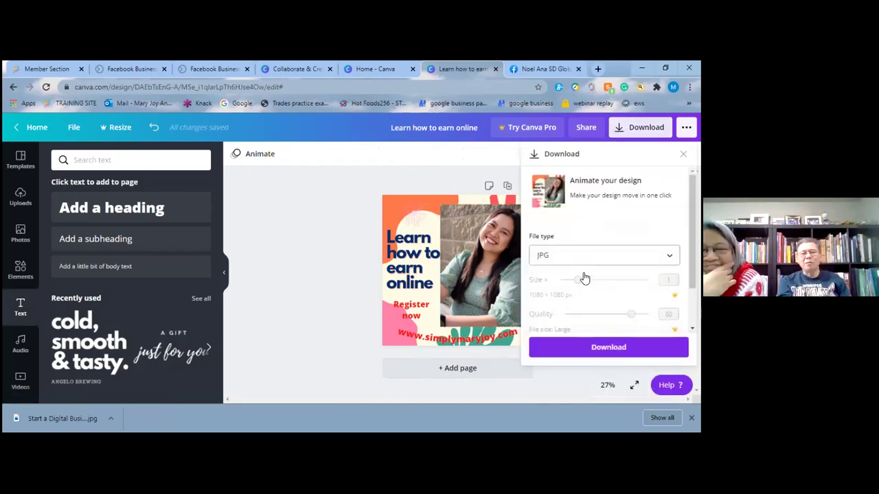
left_click(604, 348)
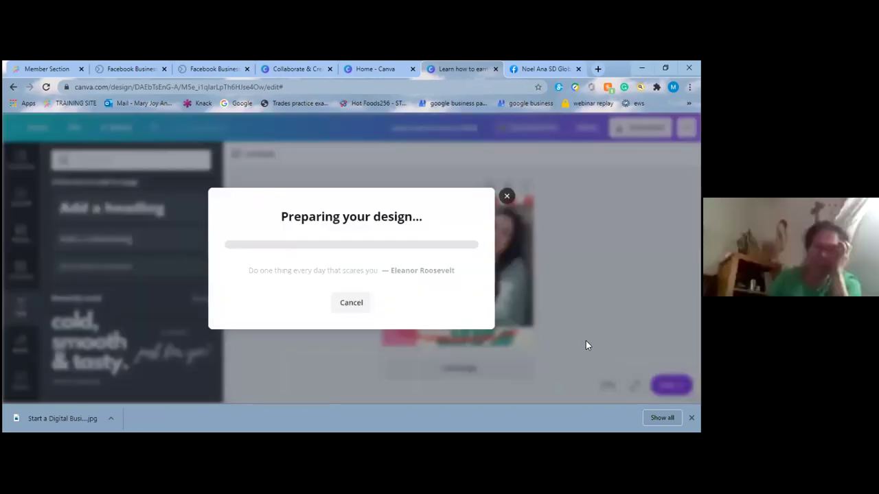